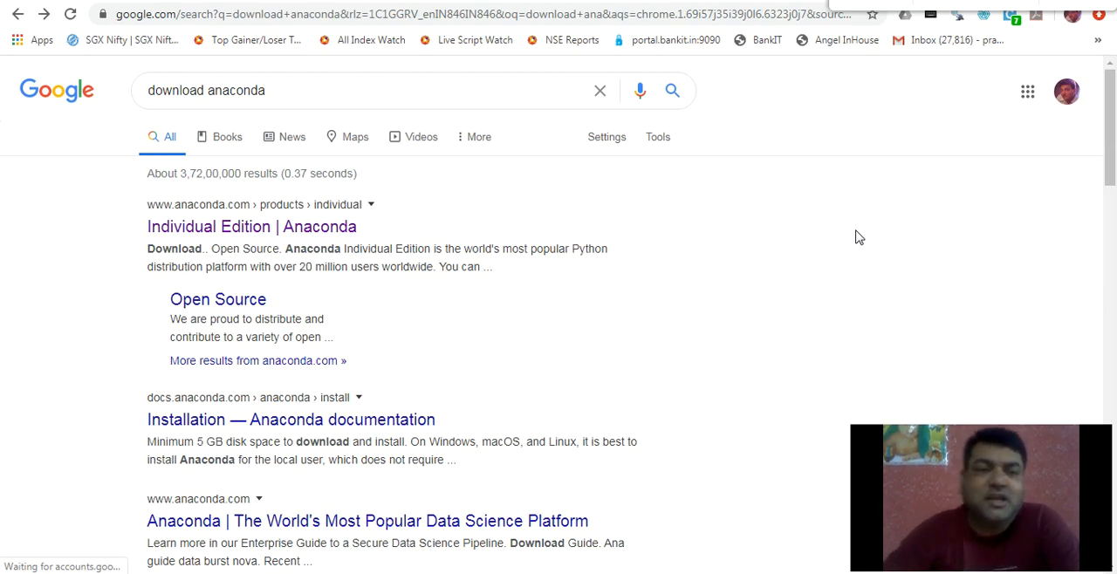
Search the web for "download anaconda" and open the Anaconda Individual Edition page at its Anaconda Installers section
click(294, 90)
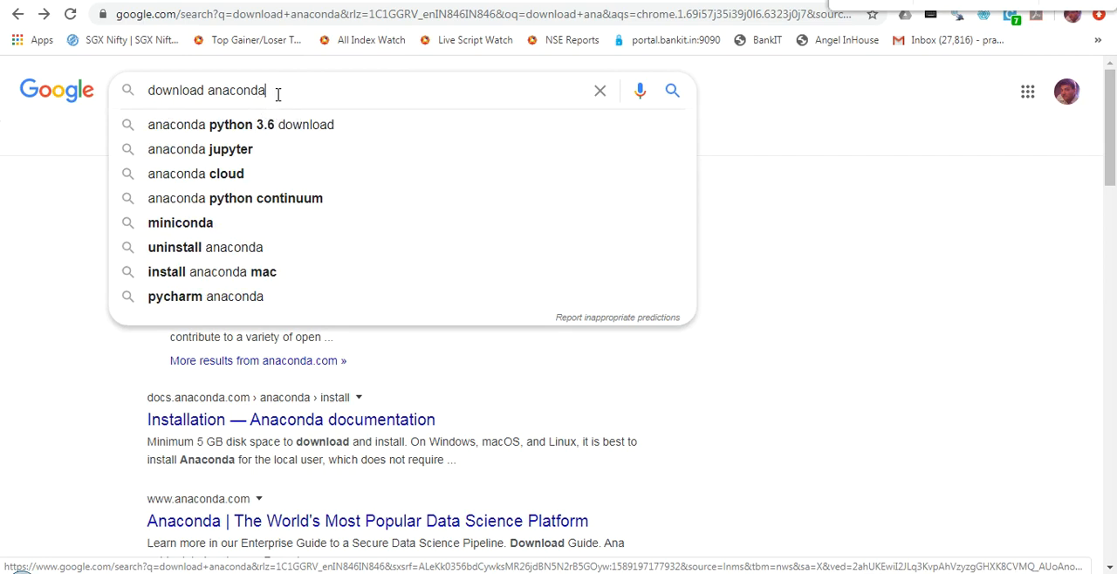
key(Return)
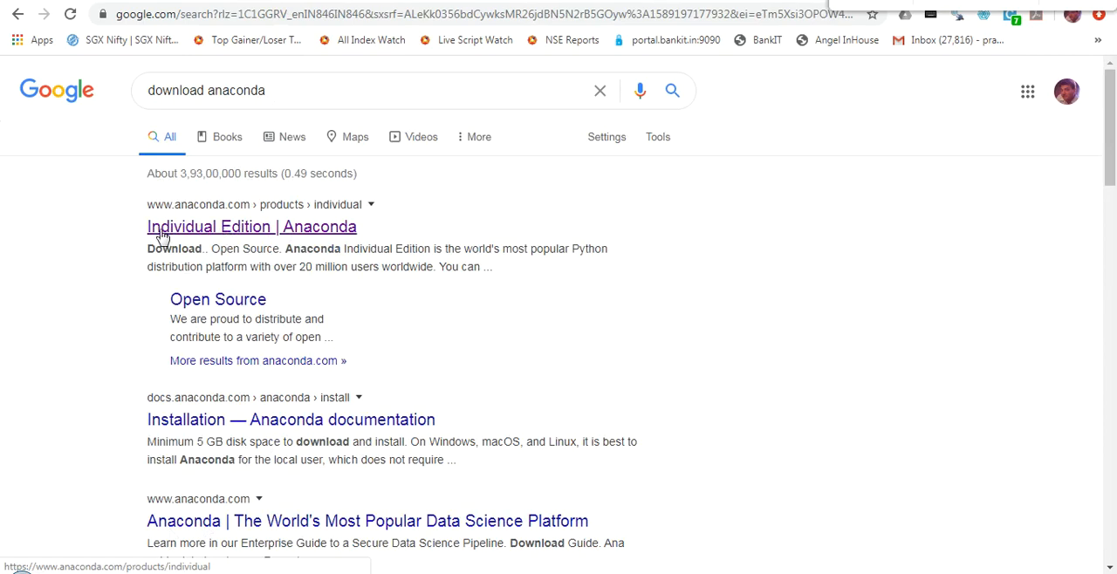
click(253, 229)
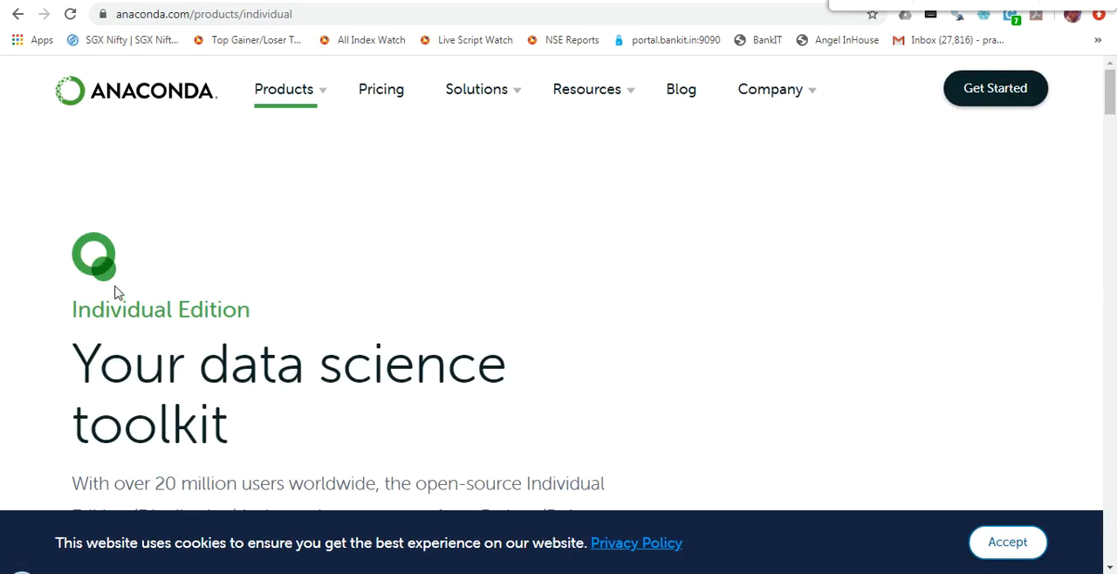
drag(1112, 96, 1111, 463)
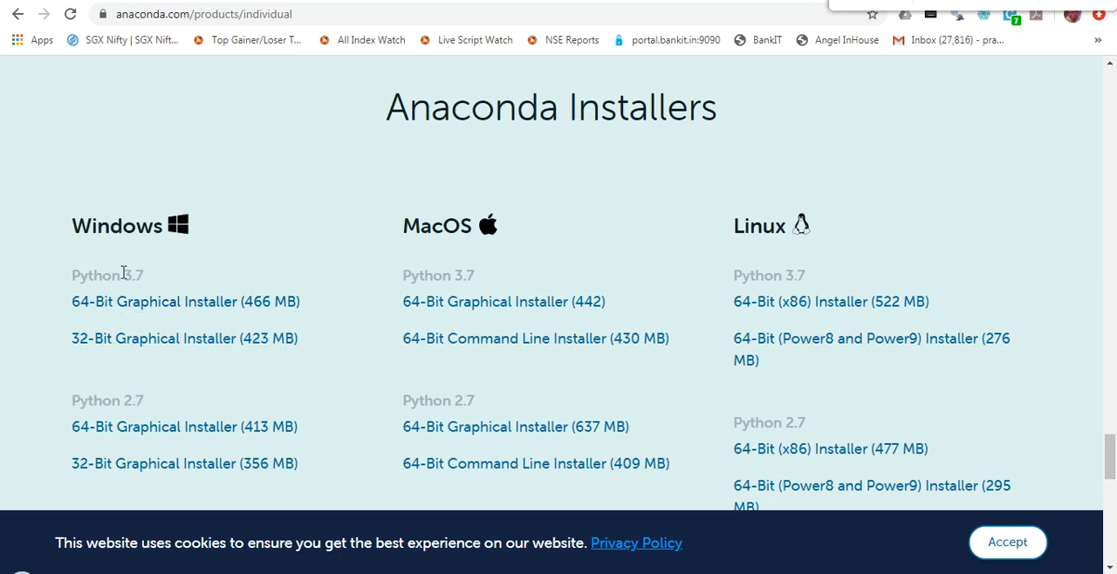
Compare the Python 3.7 and Python 2.7 installer options listed for Windows
drag(124, 273, 152, 282)
drag(123, 399, 154, 404)
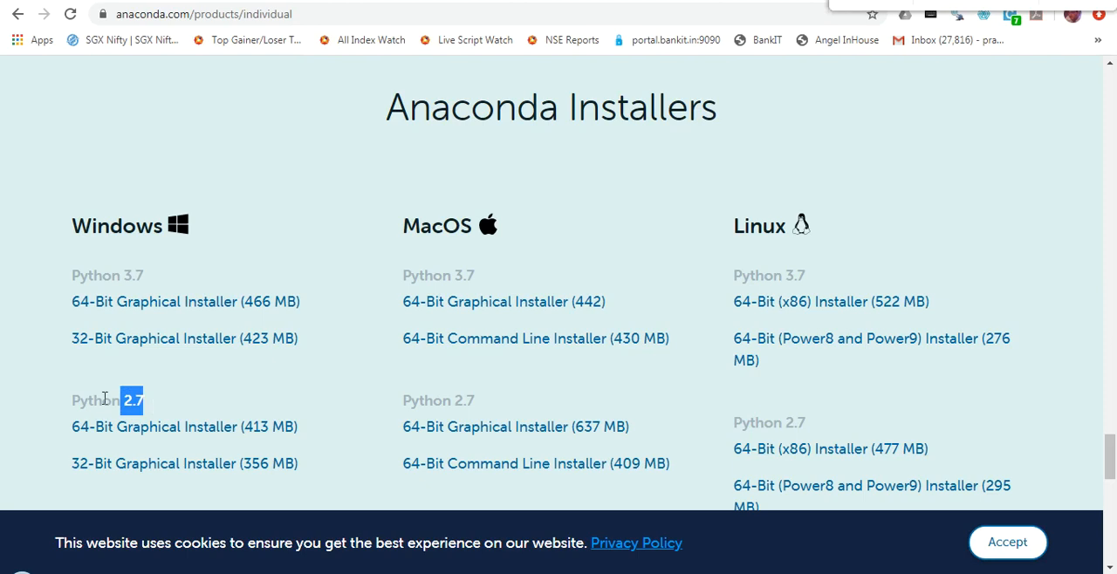
click(109, 279)
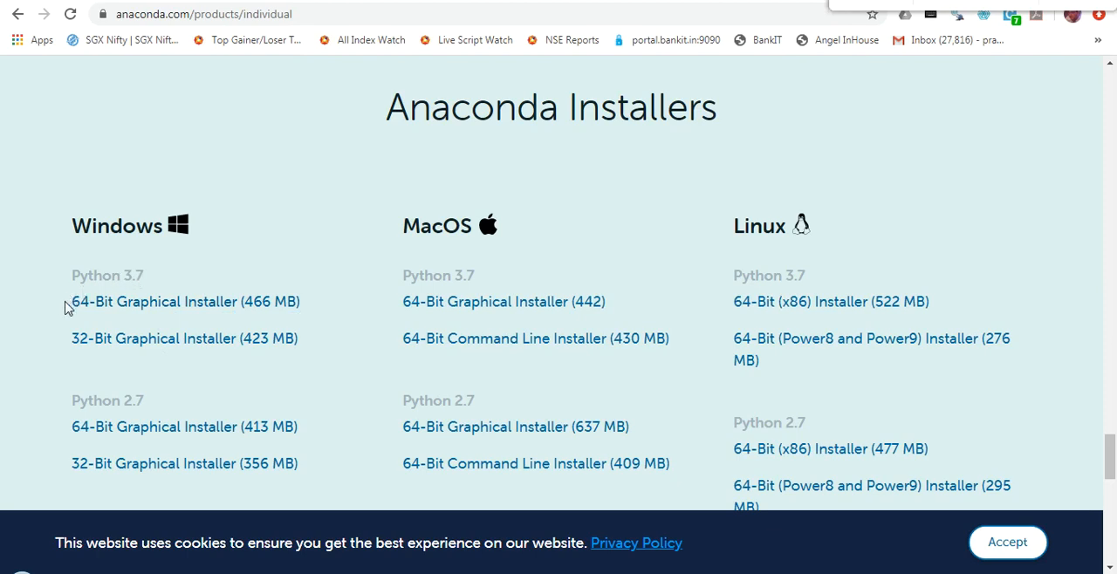
Try to download the Python 3.7 32-Bit Graphical Installer for Windows
click(125, 299)
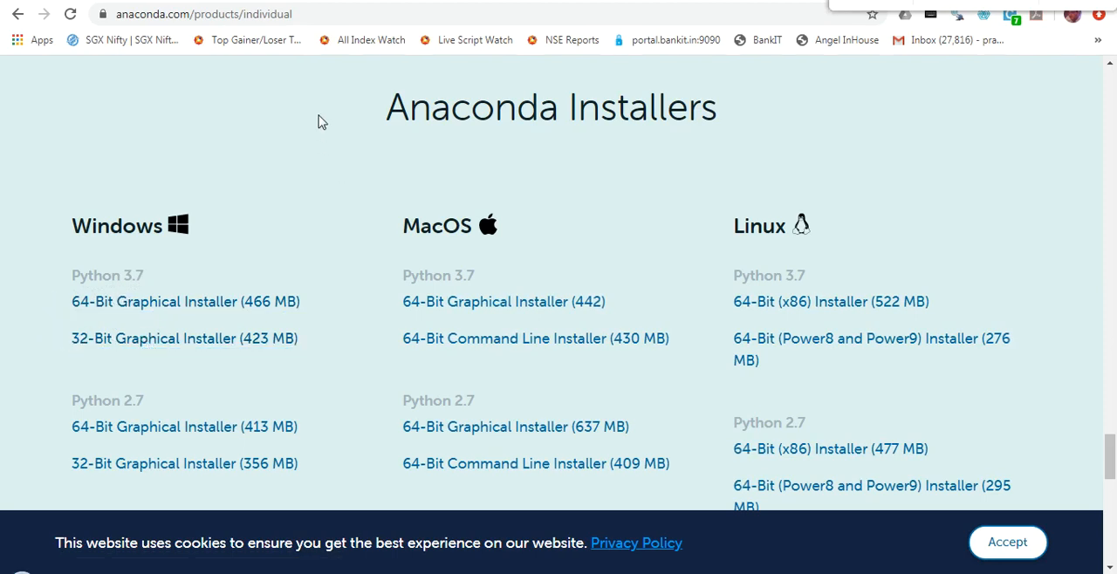
click(162, 346)
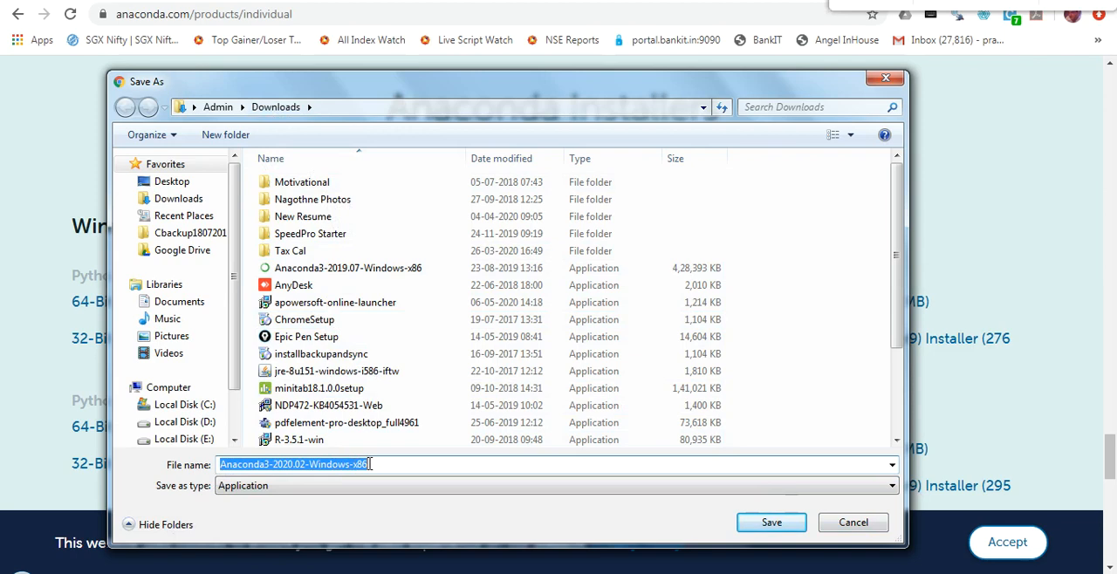
click(855, 520)
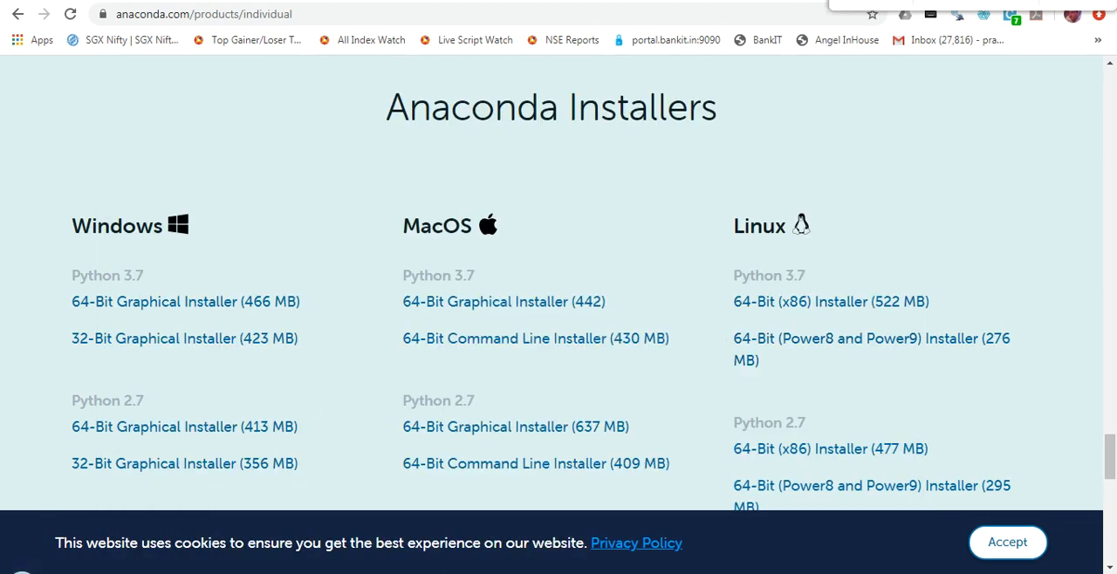
Switch to File Explorer and locate the Anaconda3-2019.07-Windows-x86 installer in the Downloads folder
mouse_move(145, 474)
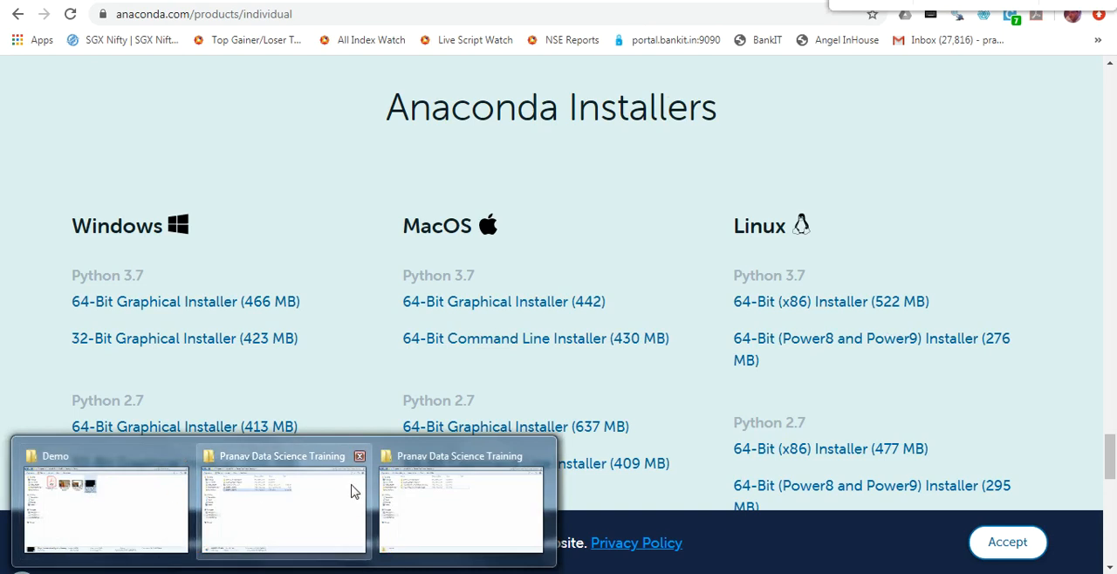
click(110, 511)
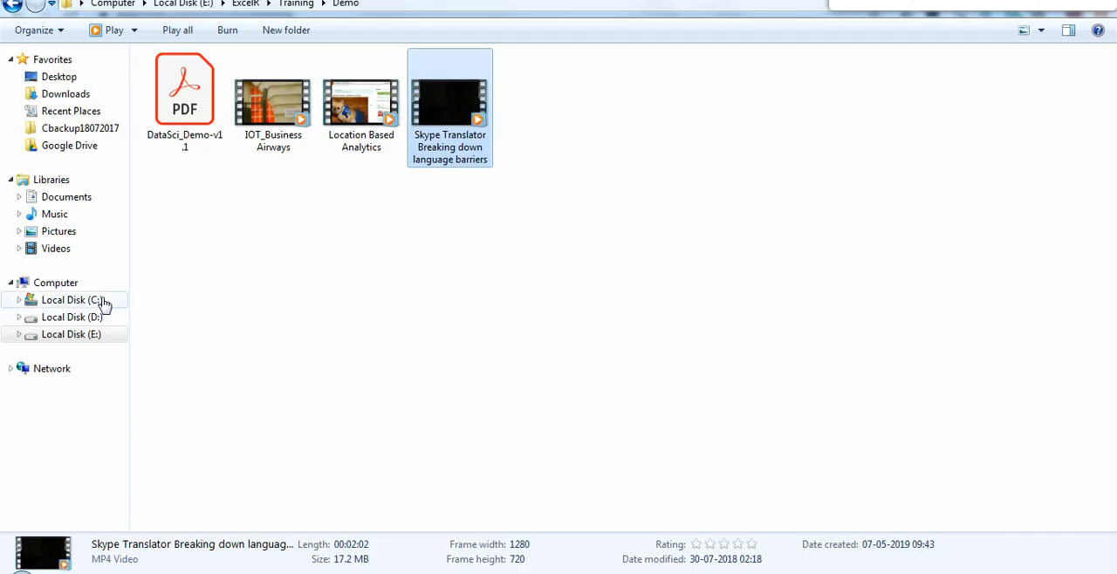
click(68, 93)
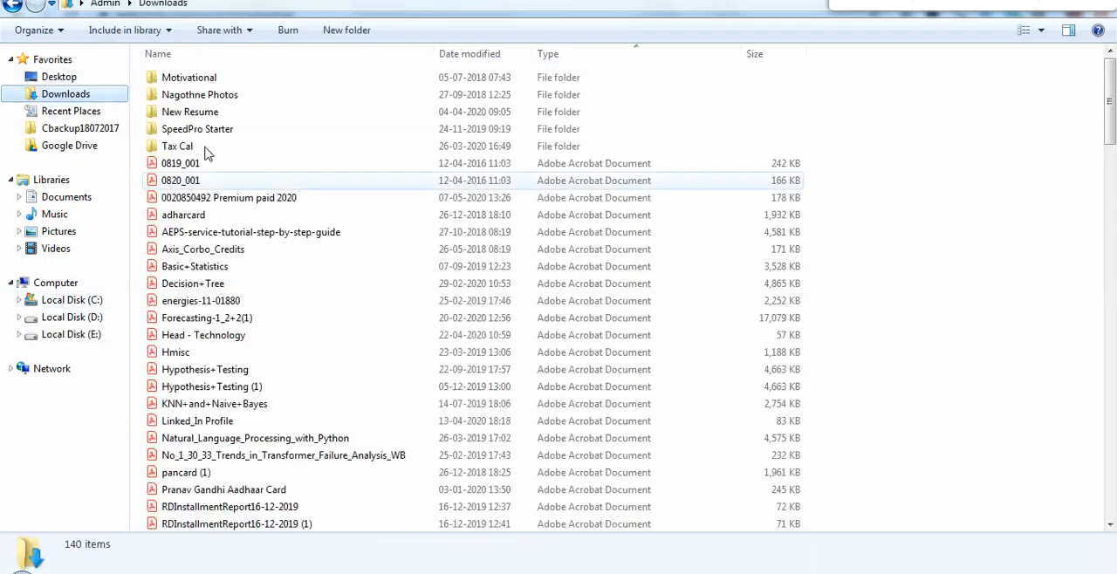
click(282, 318)
scroll(284, 318, down, 6)
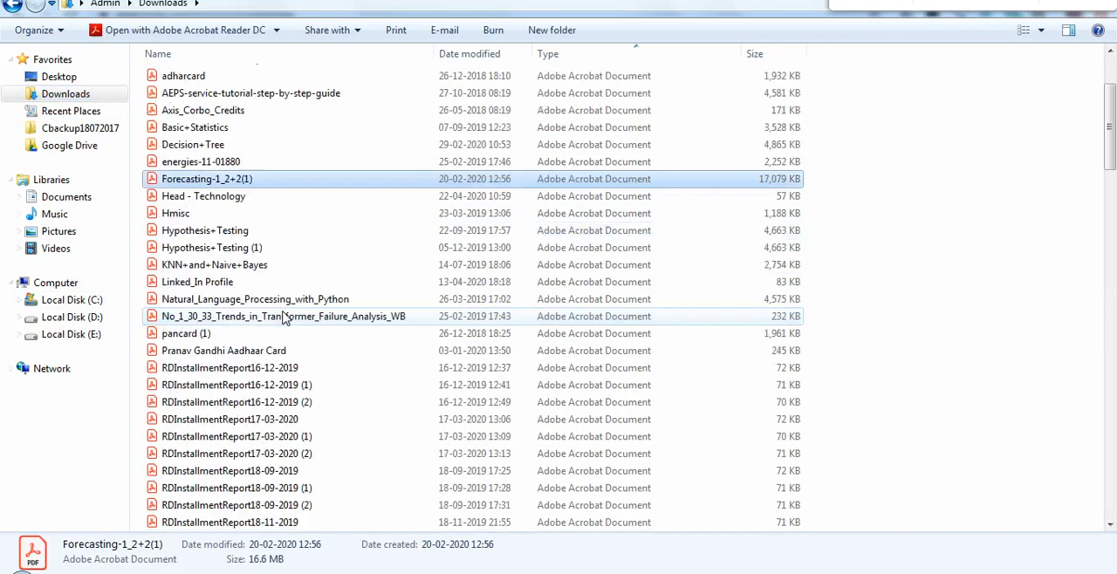
scroll(282, 321, down, 10)
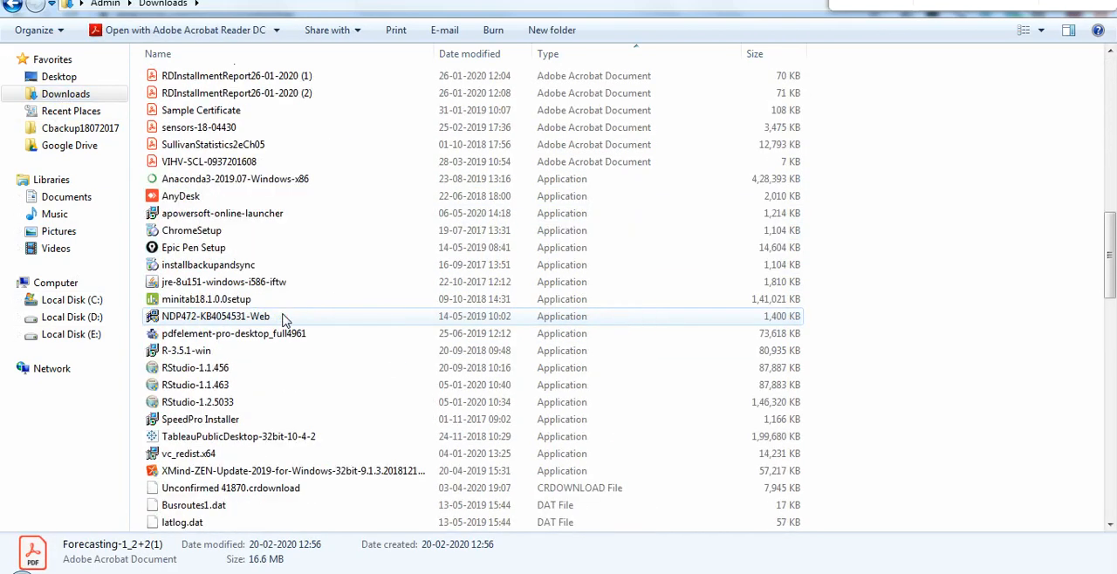
scroll(282, 321, down, 2)
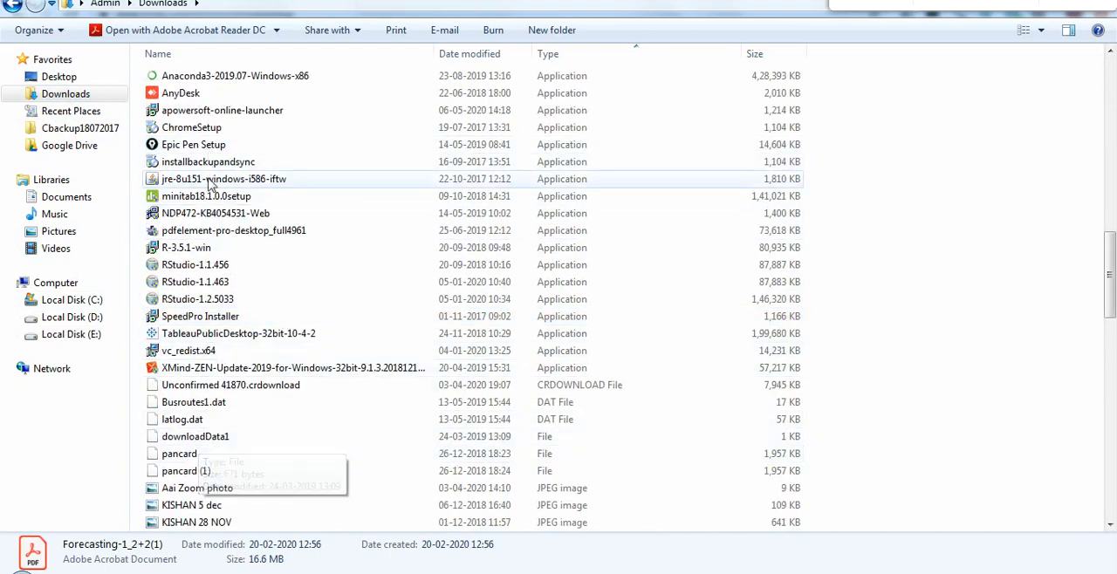
scroll(217, 84, up, 2)
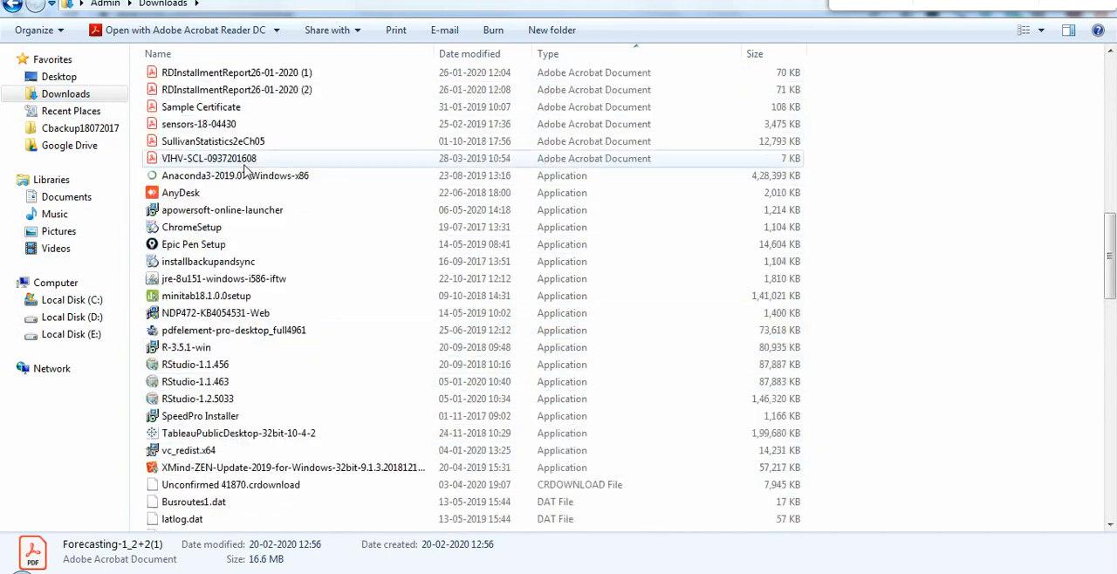
Try to run the Anaconda3-2019.07-Windows-x86 installer from the Downloads folder
click(179, 176)
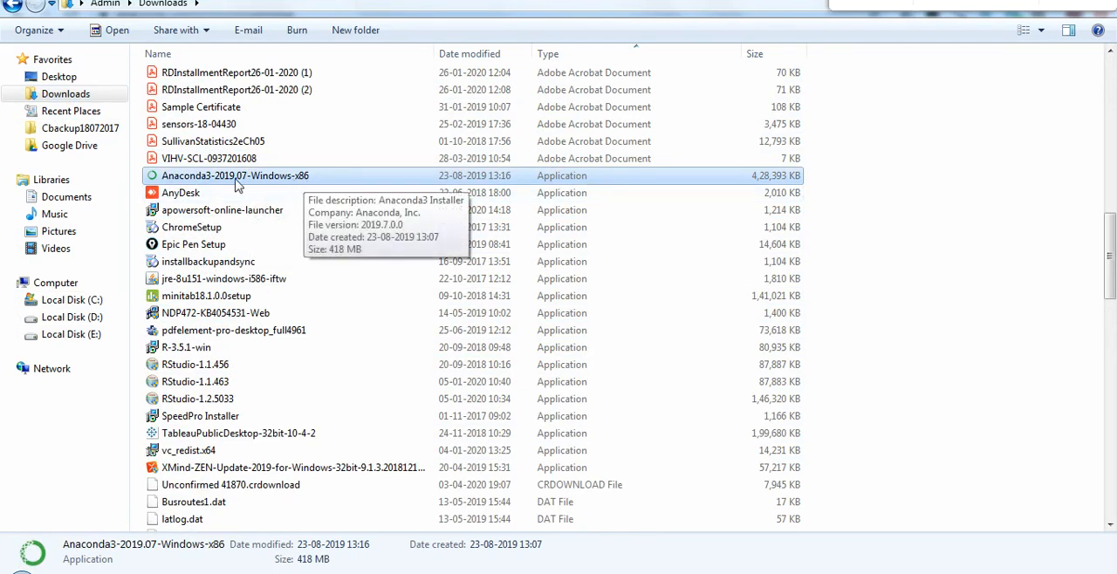
double_click(238, 179)
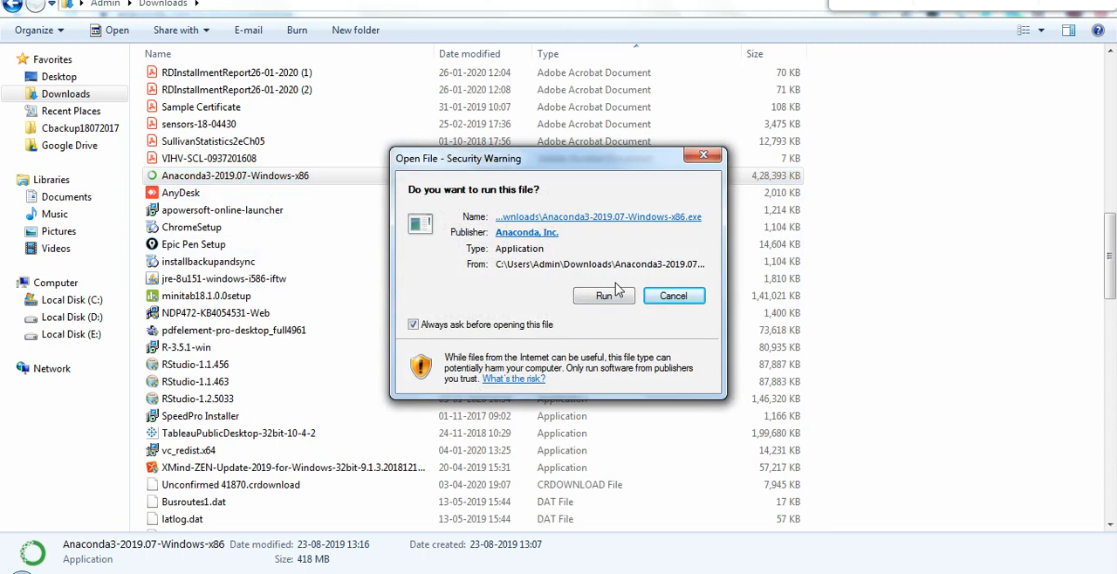
click(692, 296)
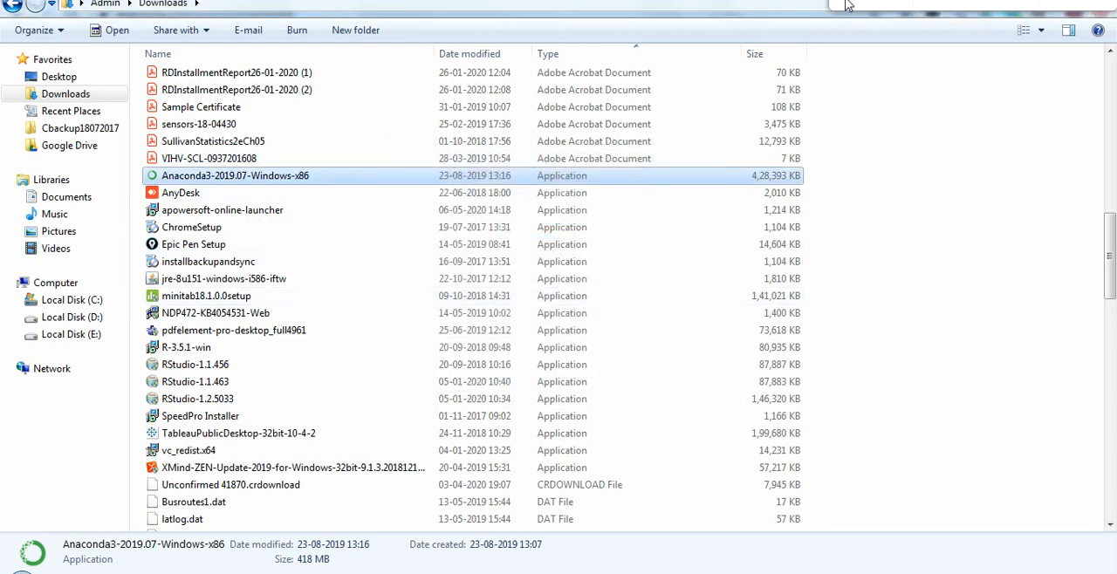
Minimize the open File Explorer and browser windows to get to the desktop
mouse_move(139, 571)
drag(837, 0, 763, 70)
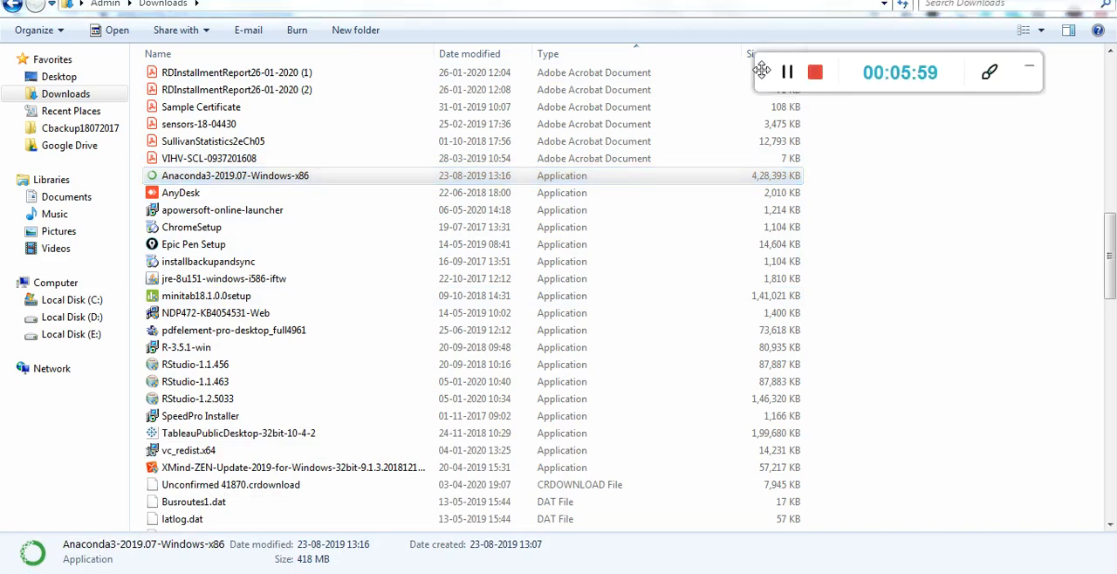
click(1035, 0)
click(1035, 0)
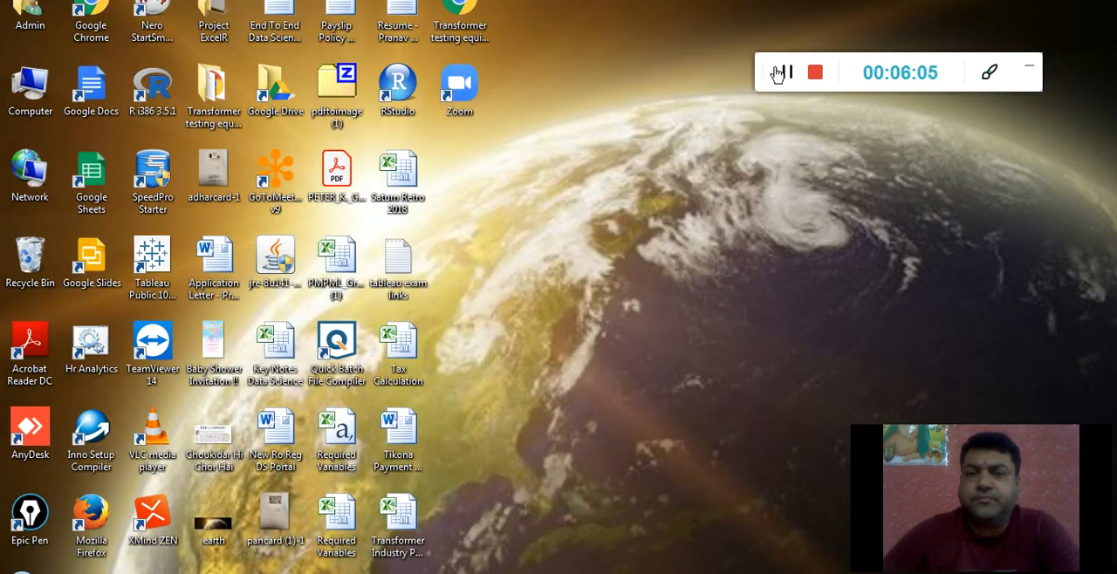
drag(766, 72, 840, 22)
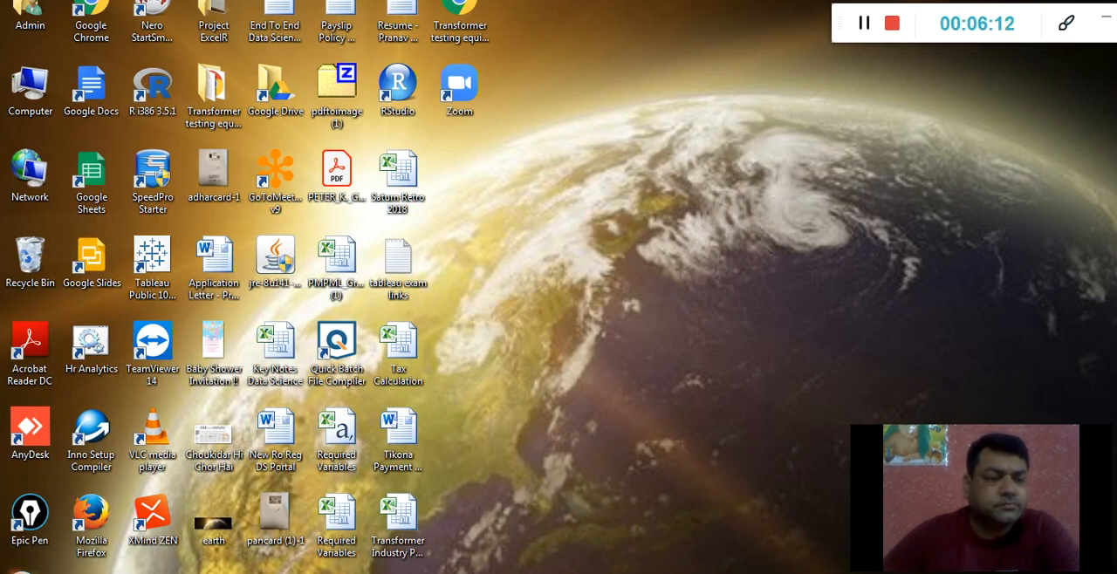
Launch Anaconda Navigator from the Anaconda3 (32-bit) program group
click(22, 572)
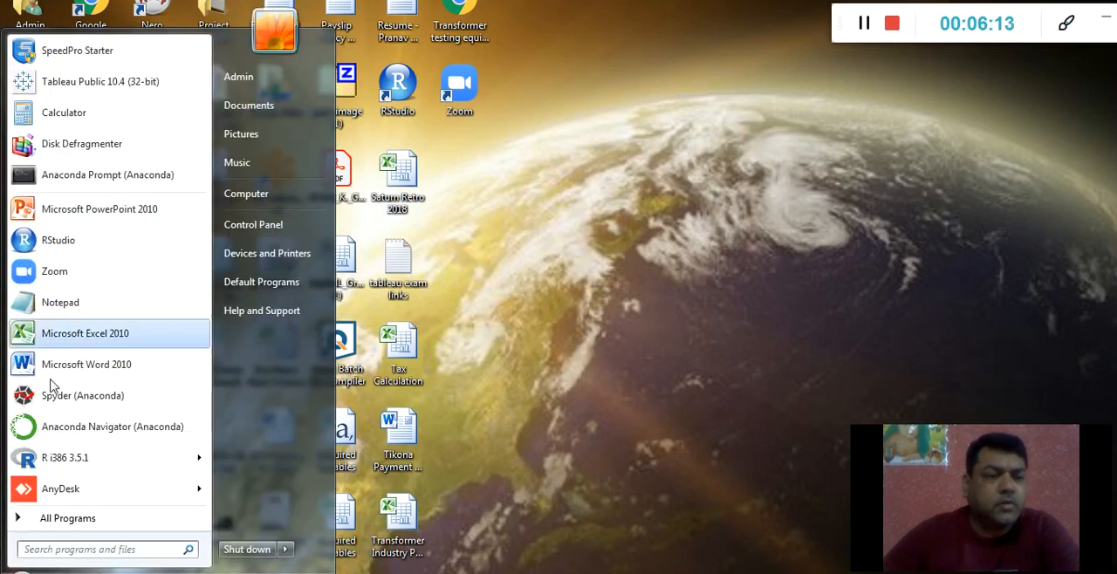
click(62, 521)
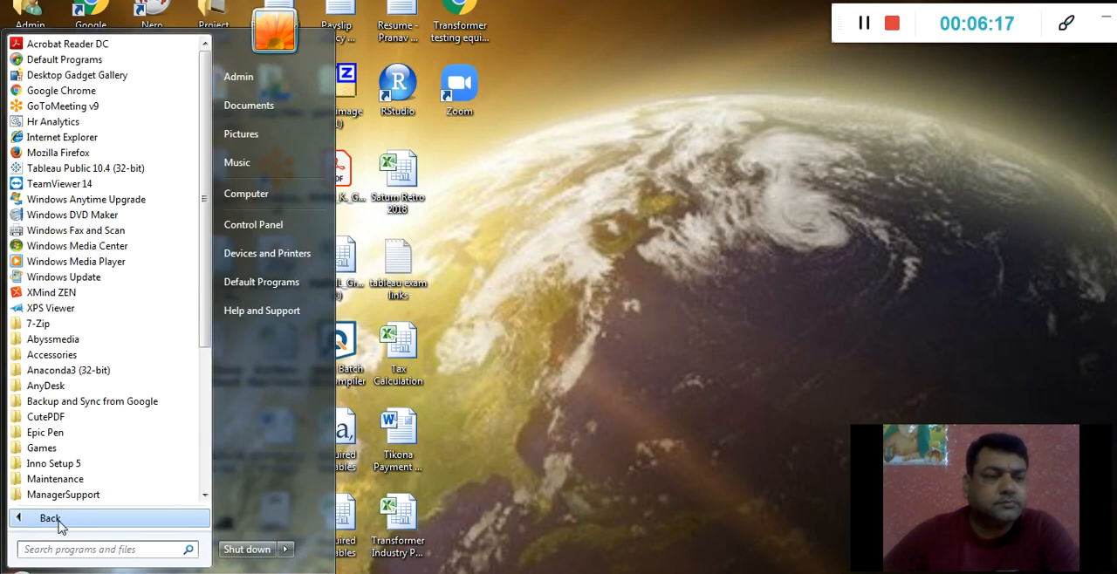
click(50, 377)
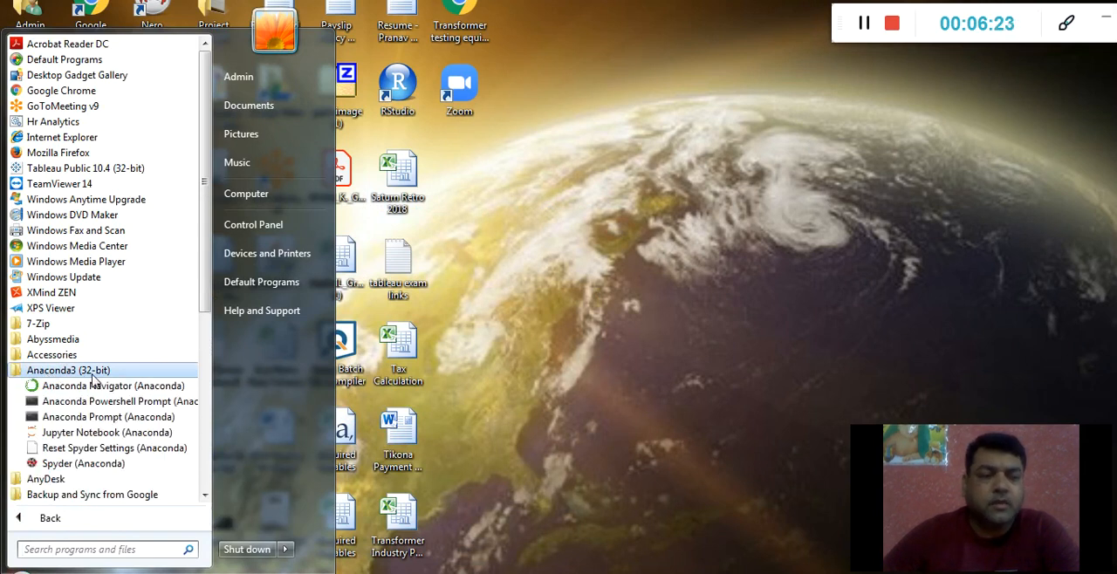
click(79, 394)
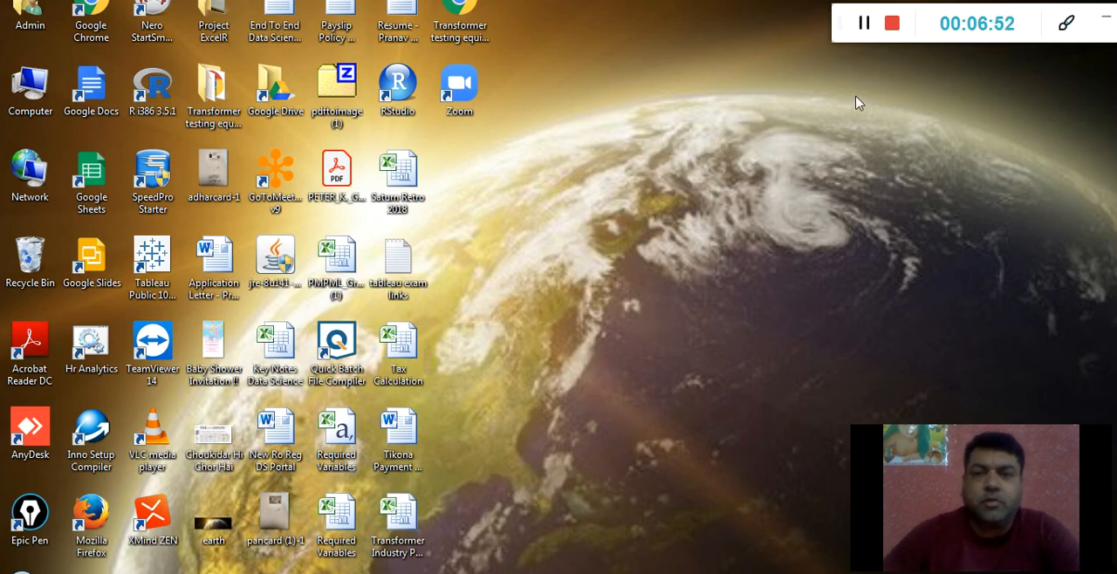
click(865, 24)
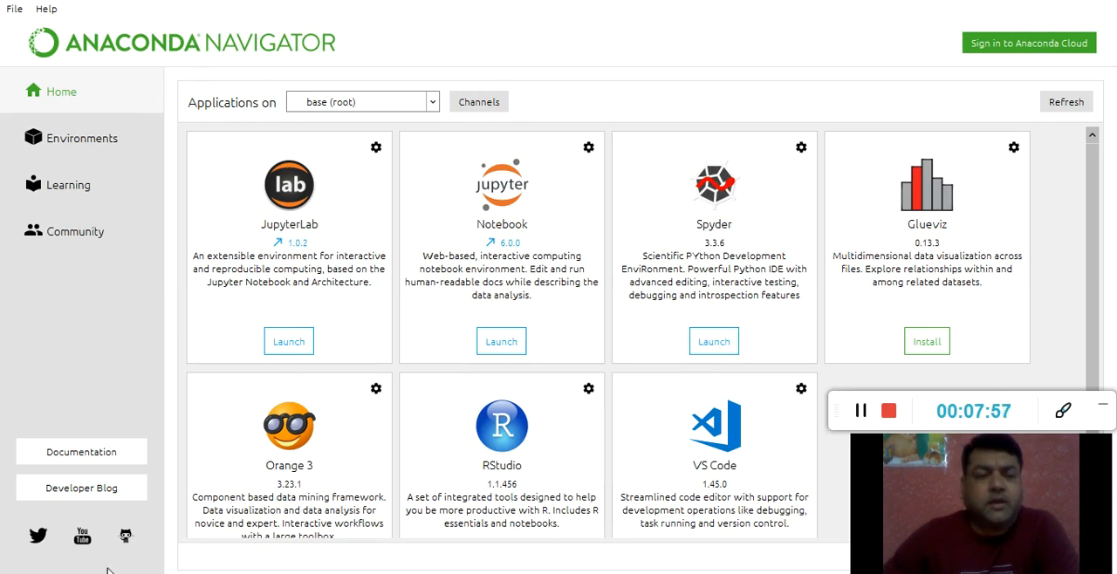
Look through the installed programs in the Anaconda3 (32-bit) group down to Spyder
key(super)
click(48, 527)
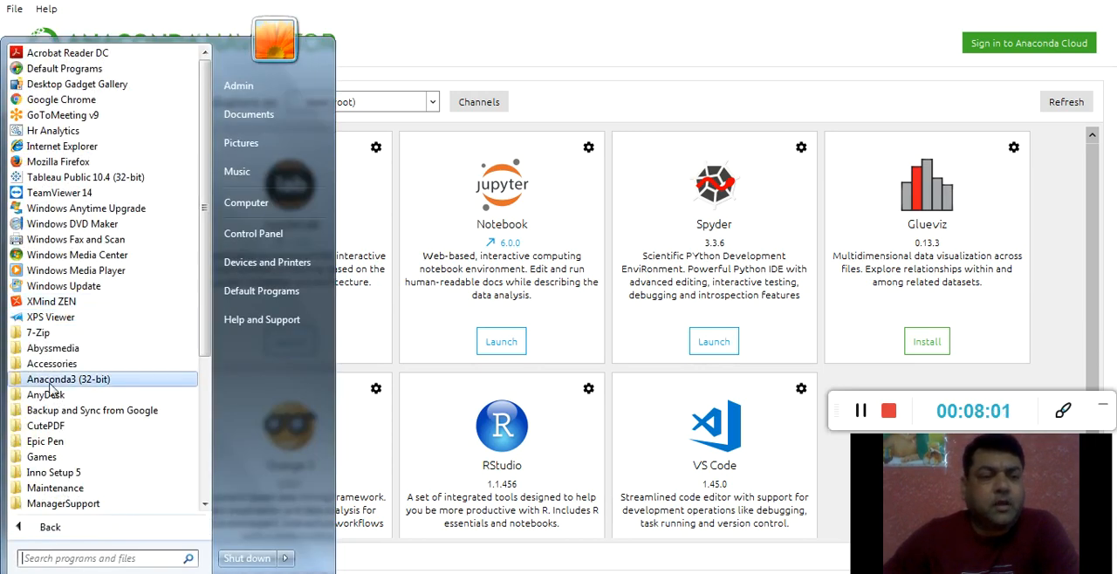
click(50, 382)
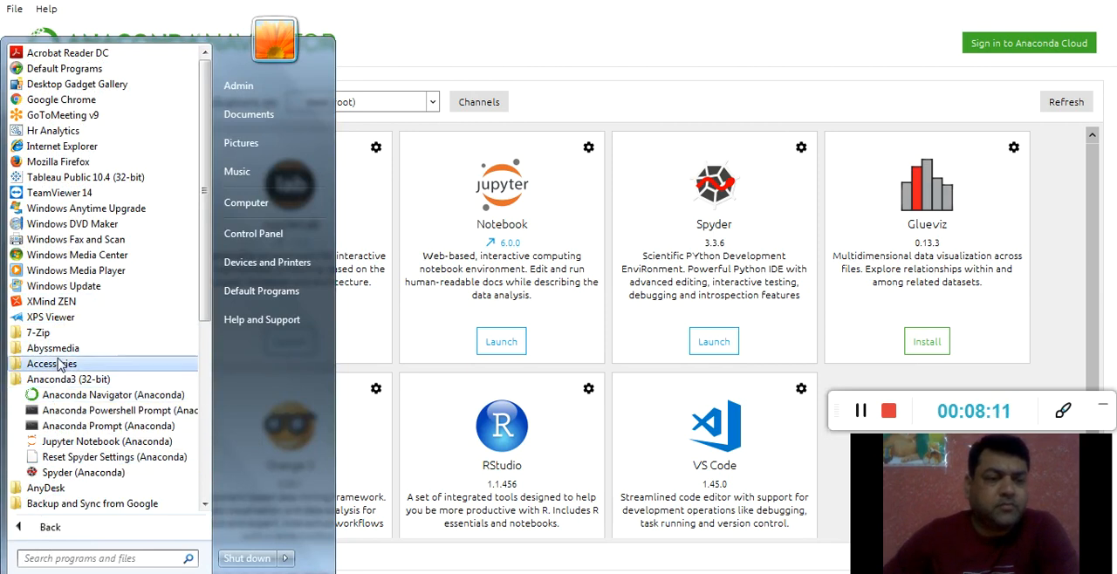
click(63, 475)
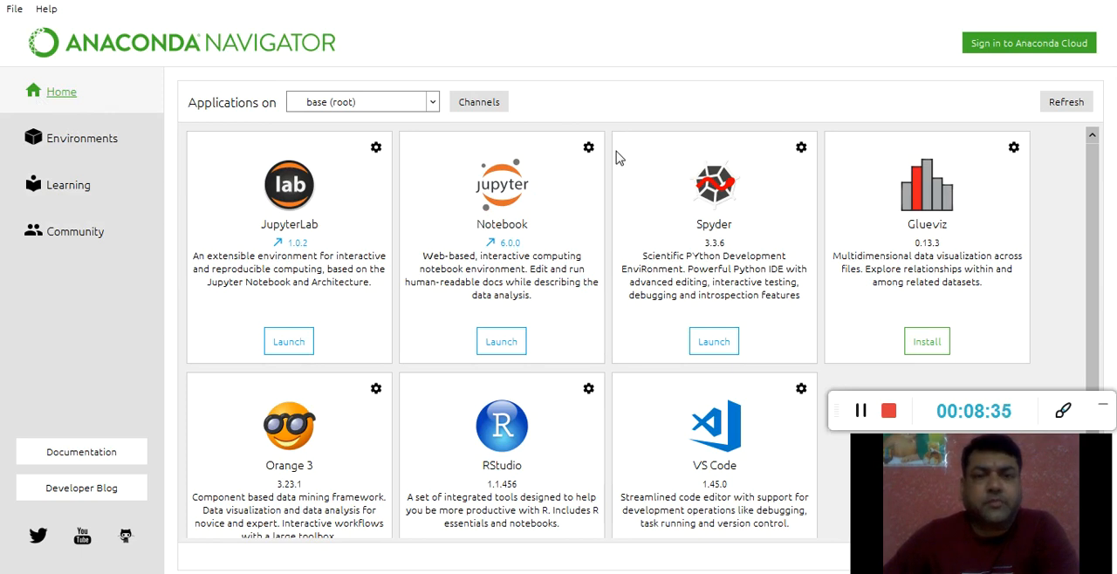
Open Navigator's environments and try setting up a new environment with Python 2.7
click(81, 140)
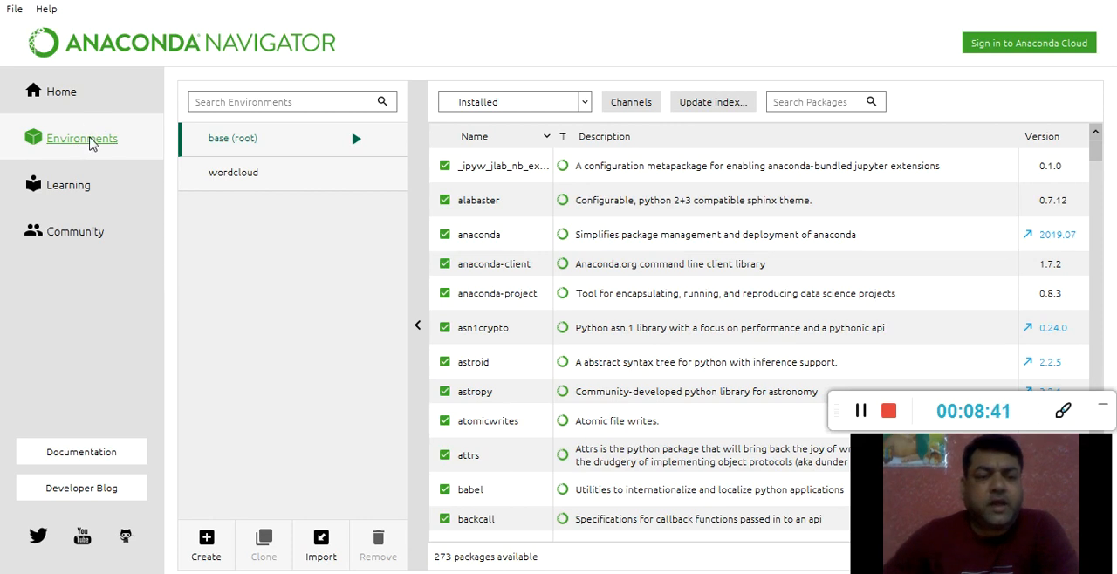
click(207, 545)
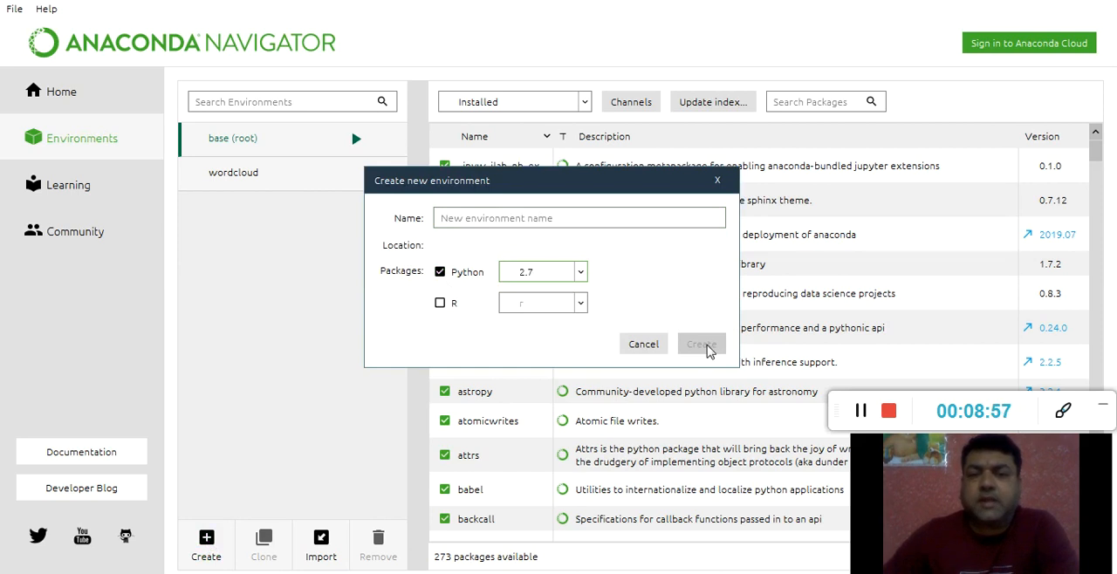
click(718, 182)
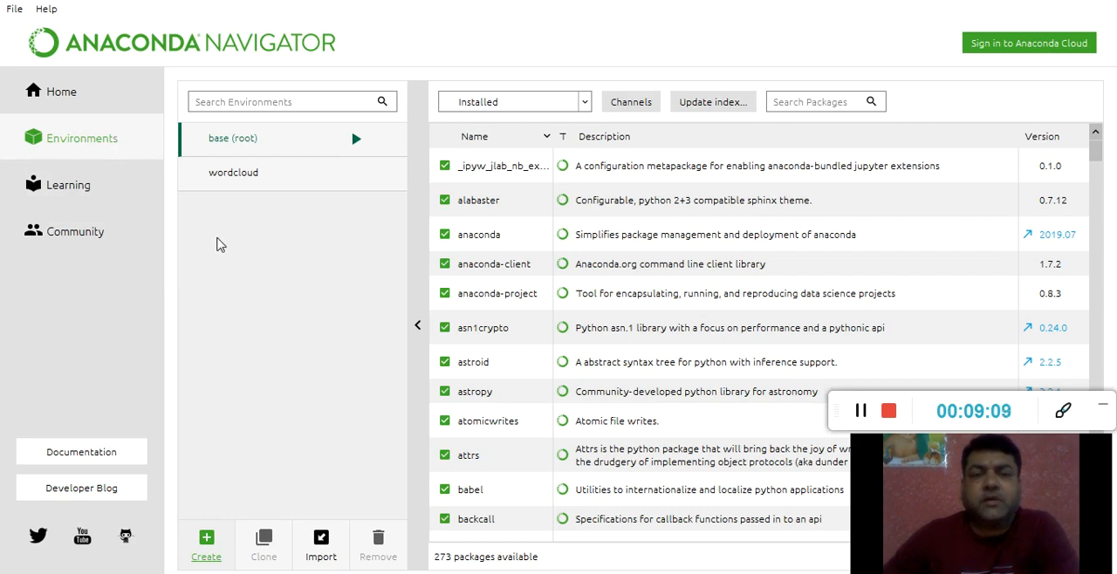
Start setting up a new Python environment and try a placeholder name for it
click(206, 543)
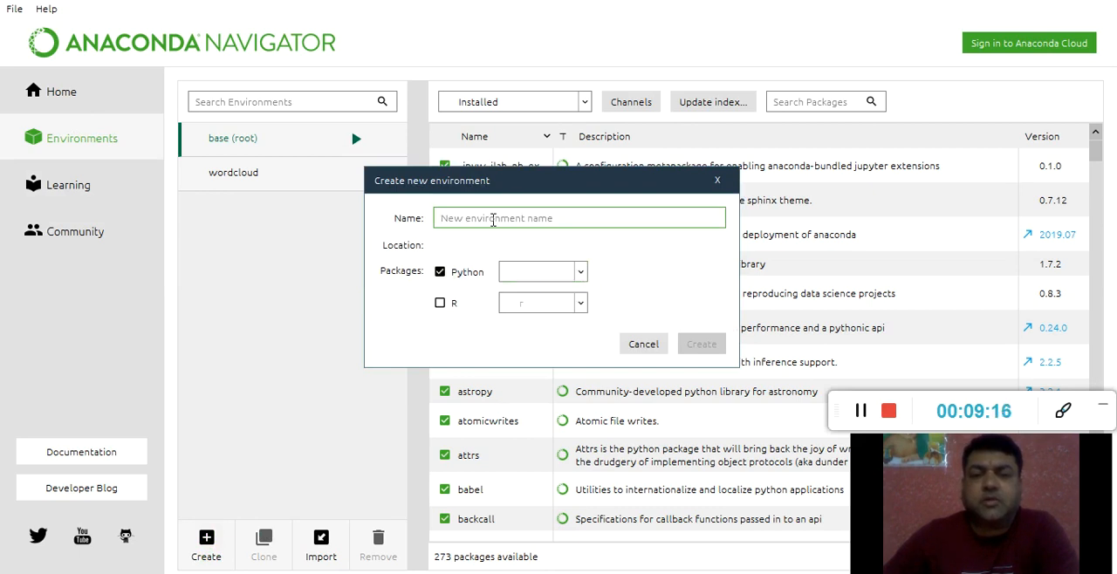
text(df)
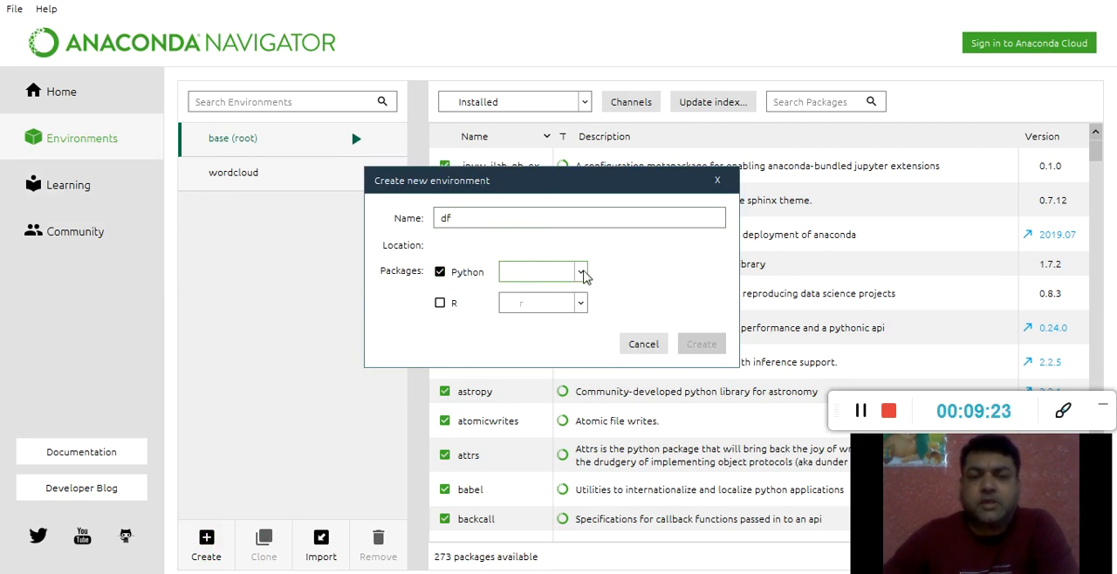
click(440, 273)
click(442, 272)
click(502, 223)
text(df)
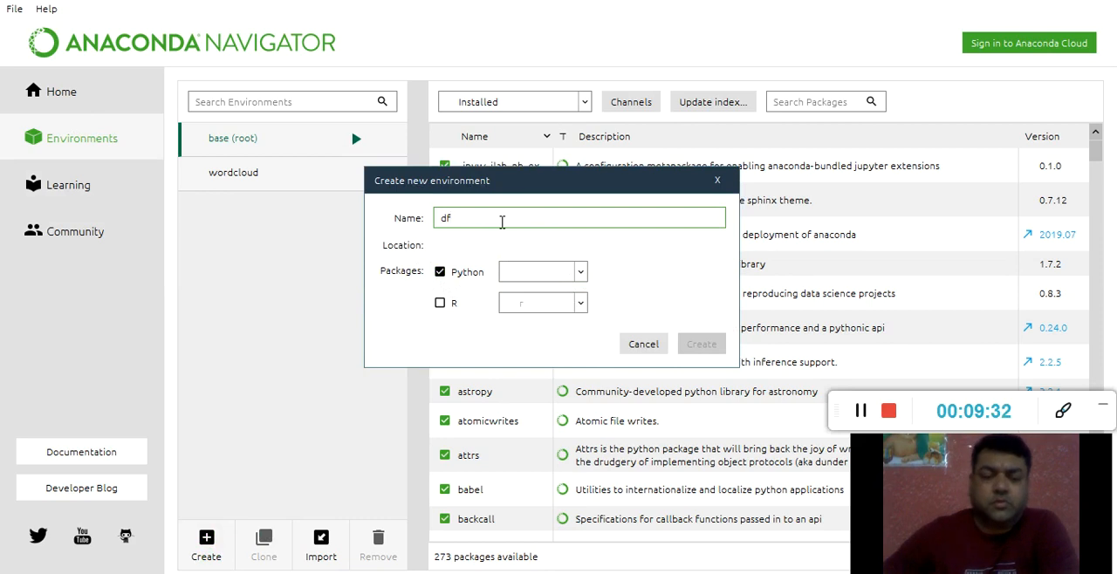
text(hy)
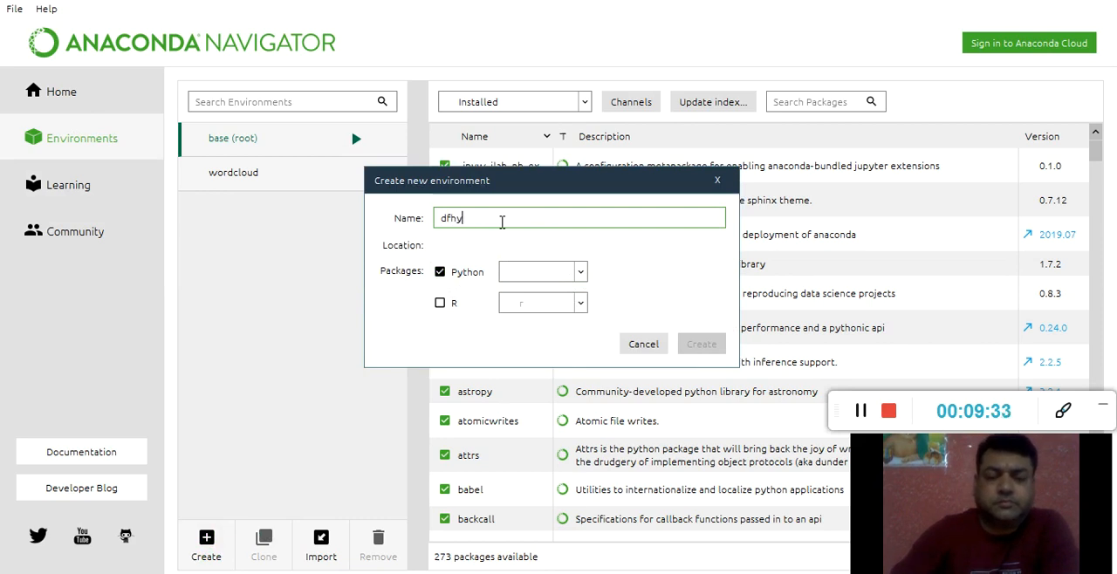
text(hhhhhh)
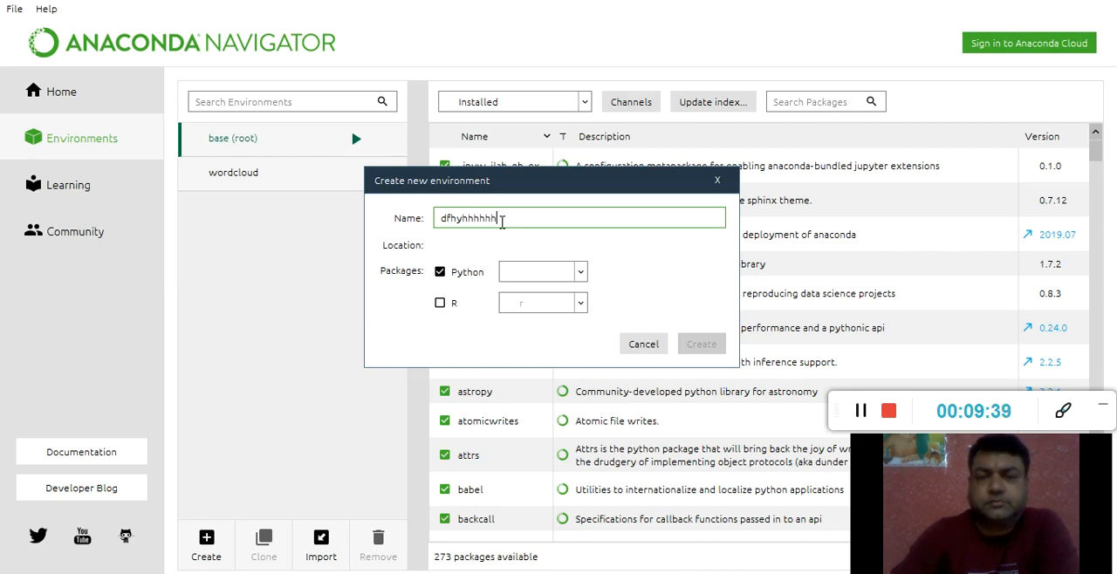
key(ctrl+a)
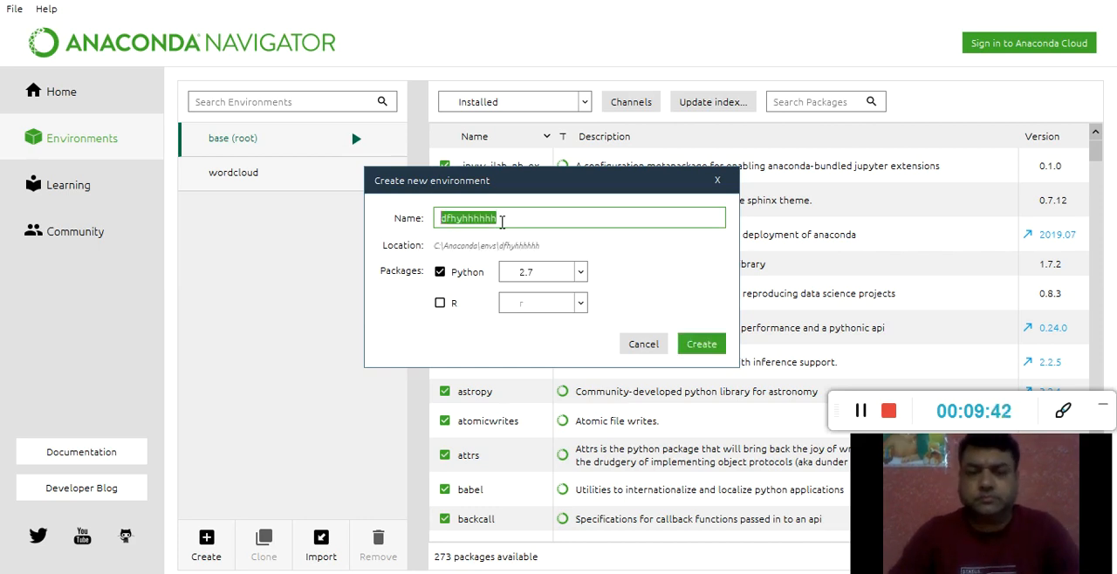
key(BackSpace)
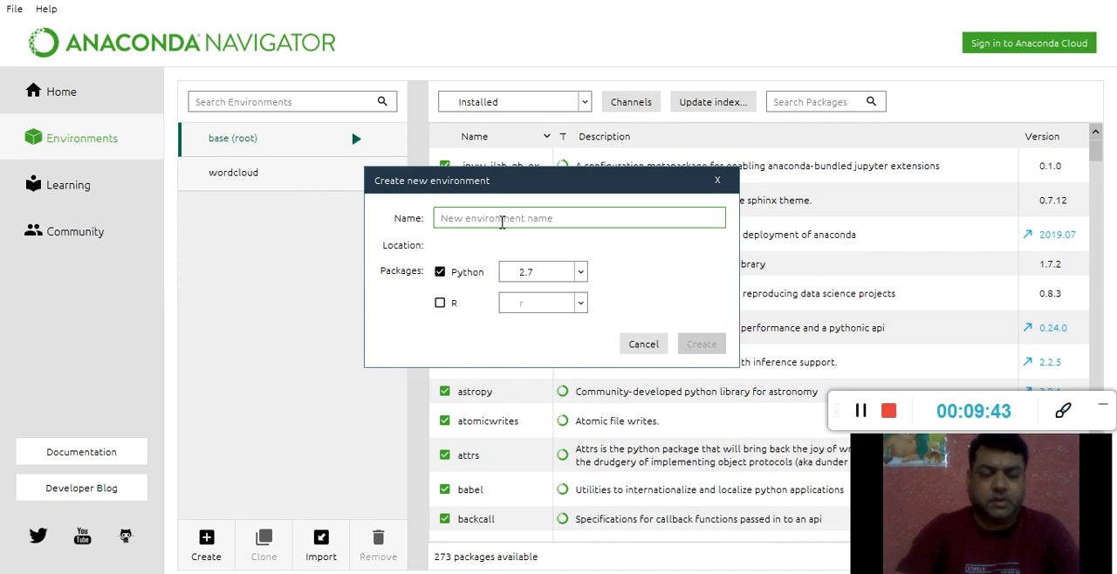
Name the new environment Python 2.7 and check the Python versions offered for it
text(Pyt)
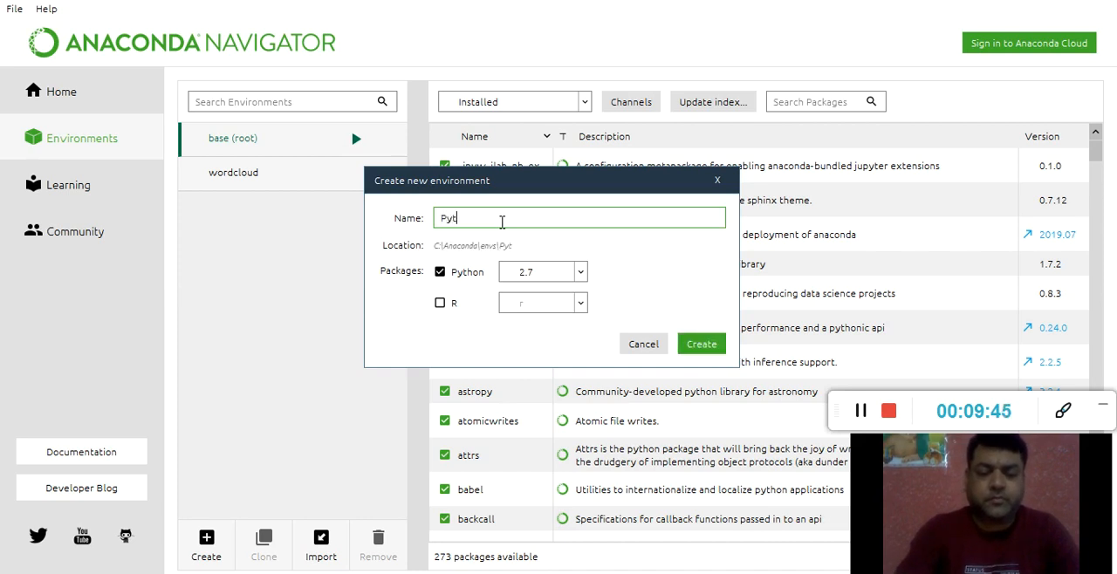
text(hon 2.7)
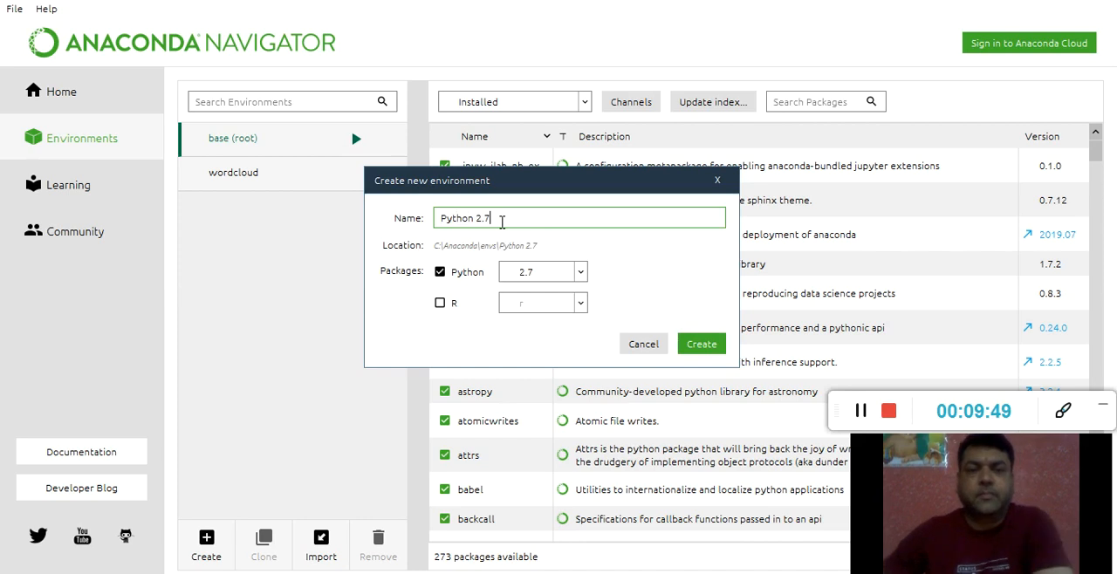
click(578, 274)
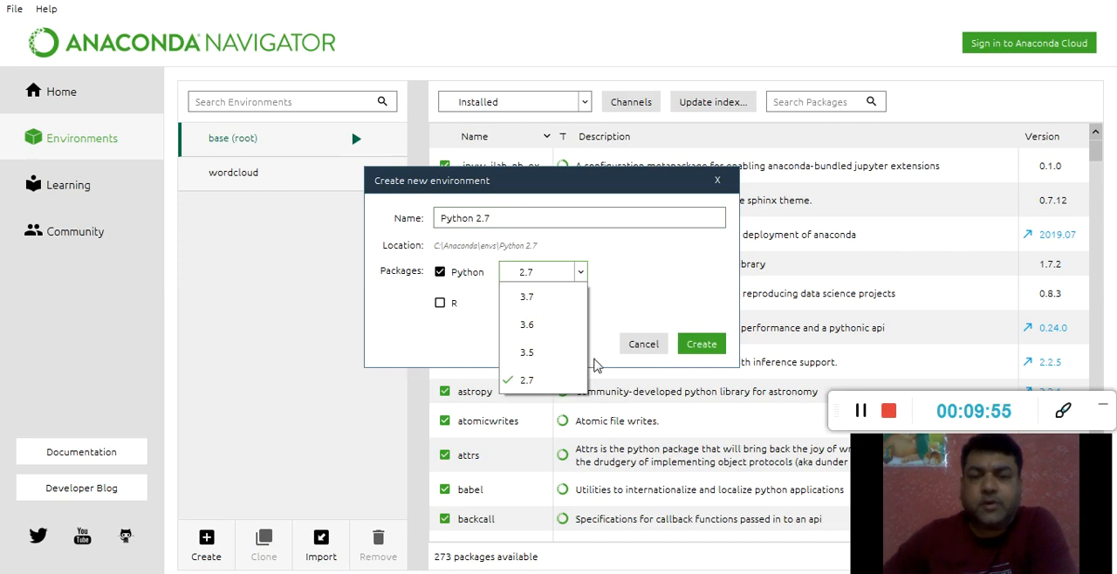
click(677, 245)
click(499, 219)
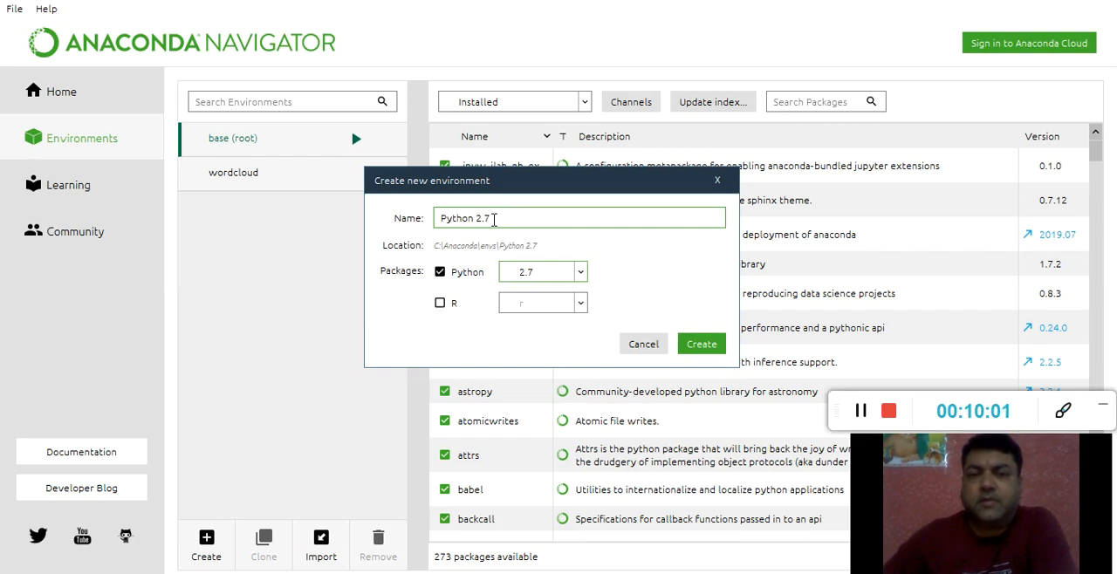
Try changing the new environment to Python 3.6 with the name Python 3.6, and cancel its creation
click(580, 273)
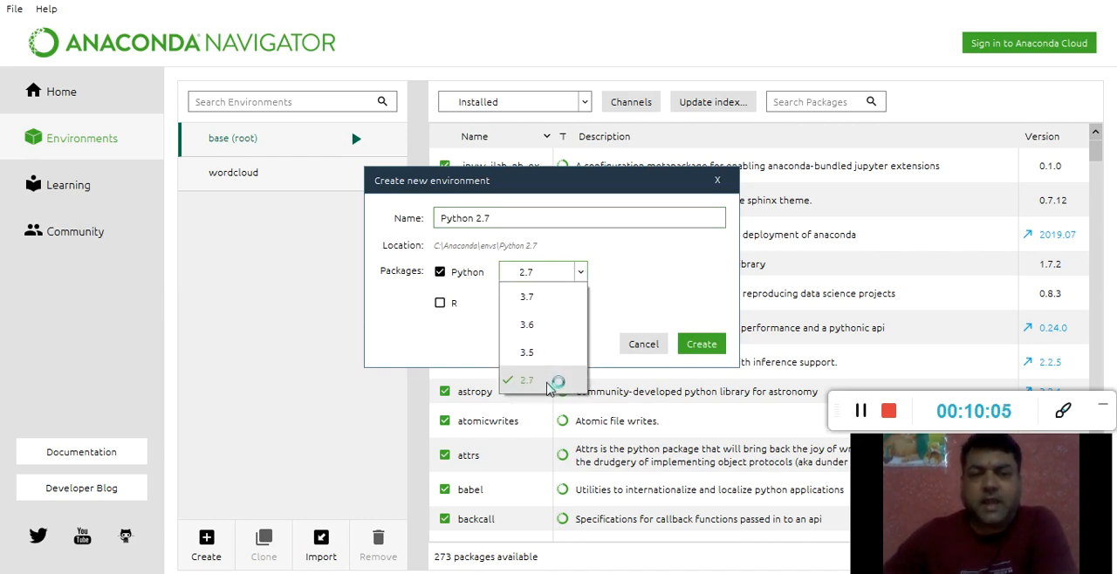
click(554, 327)
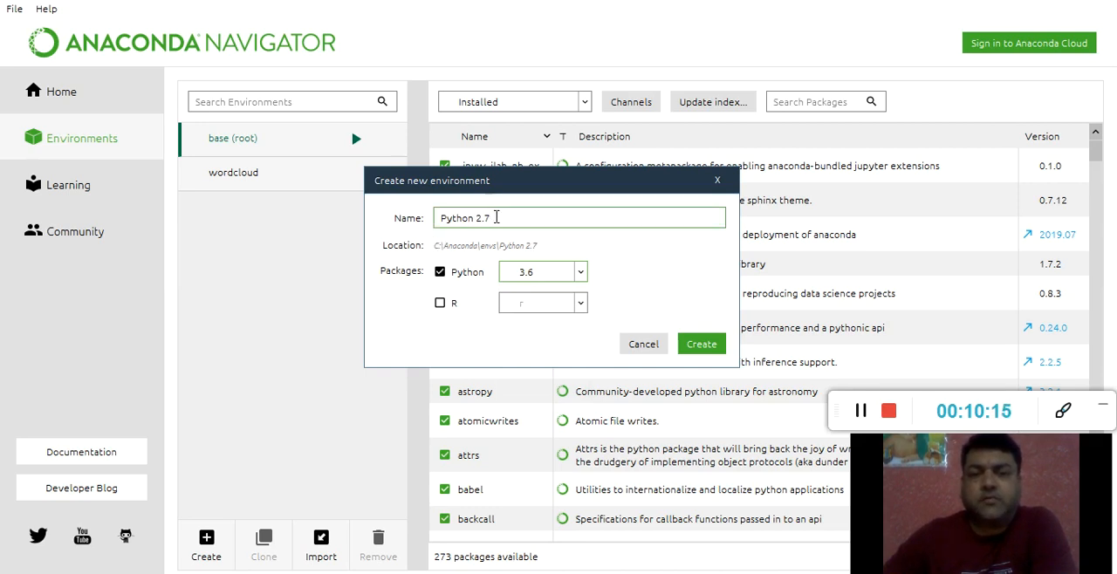
key(BackSpace)
key(BackSpace)
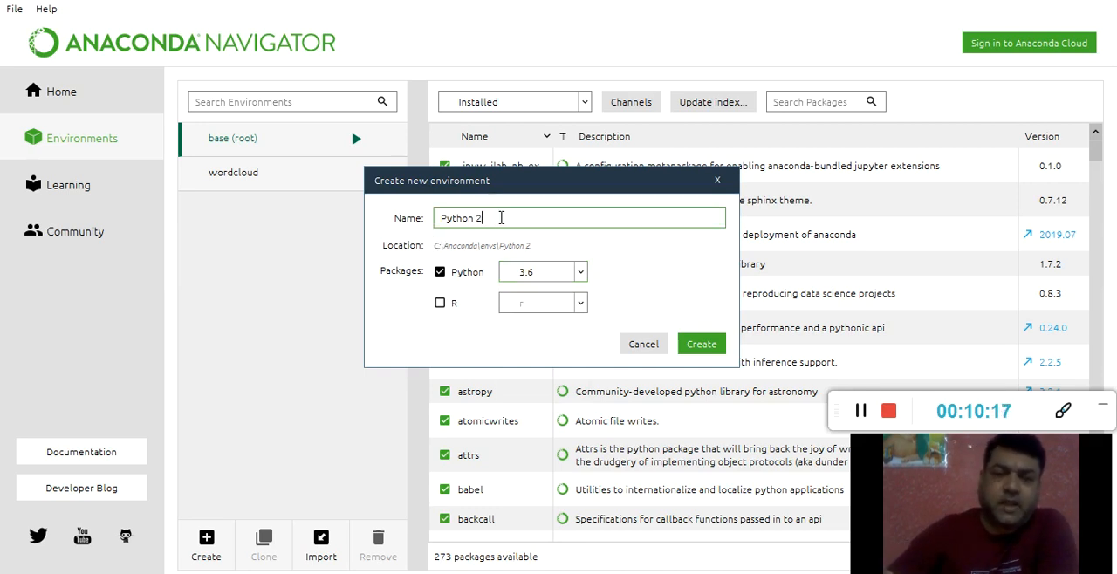
key(BackSpace)
text(3)
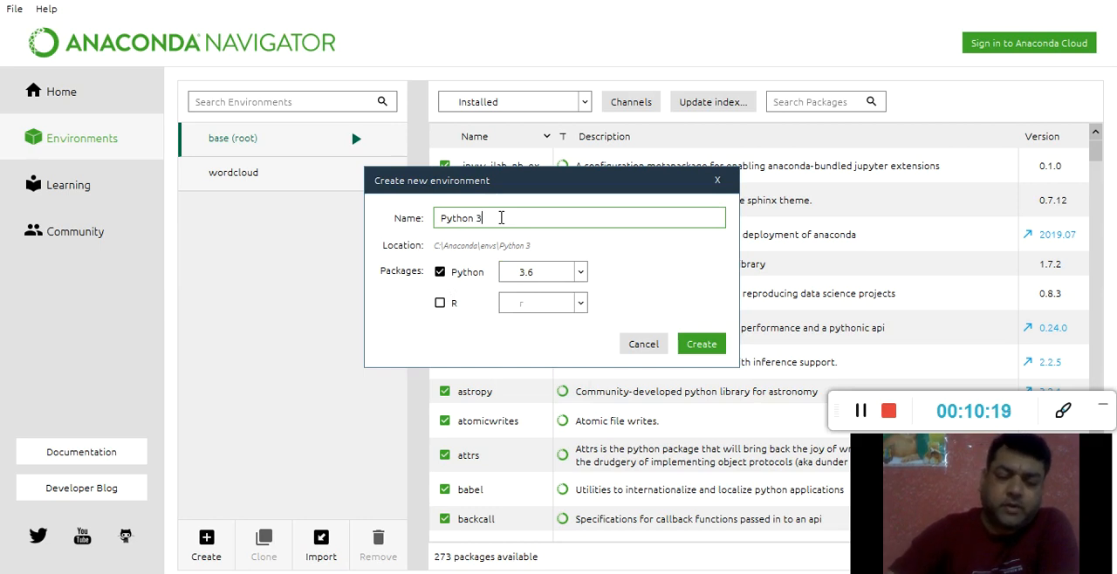
text(.6)
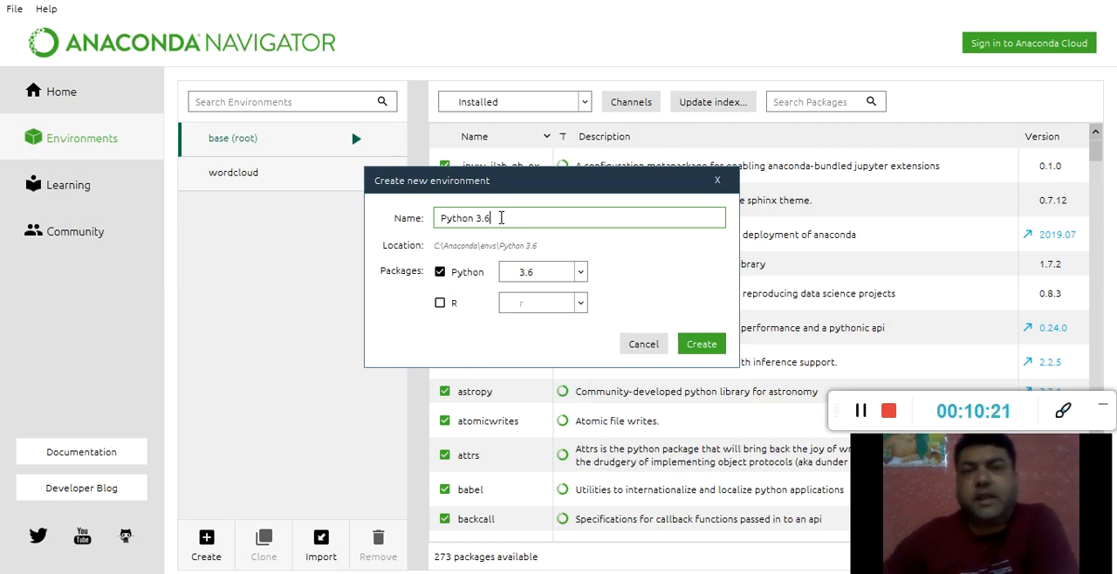
click(645, 346)
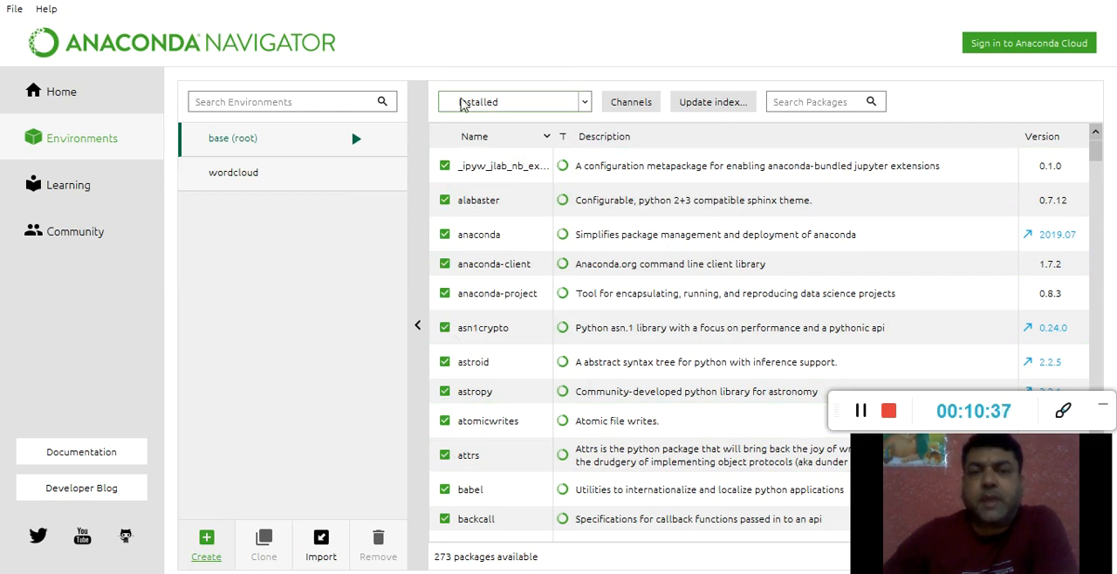
Filter the base environment's package list to packages that are not installed, and switch the filter to all packages
click(584, 102)
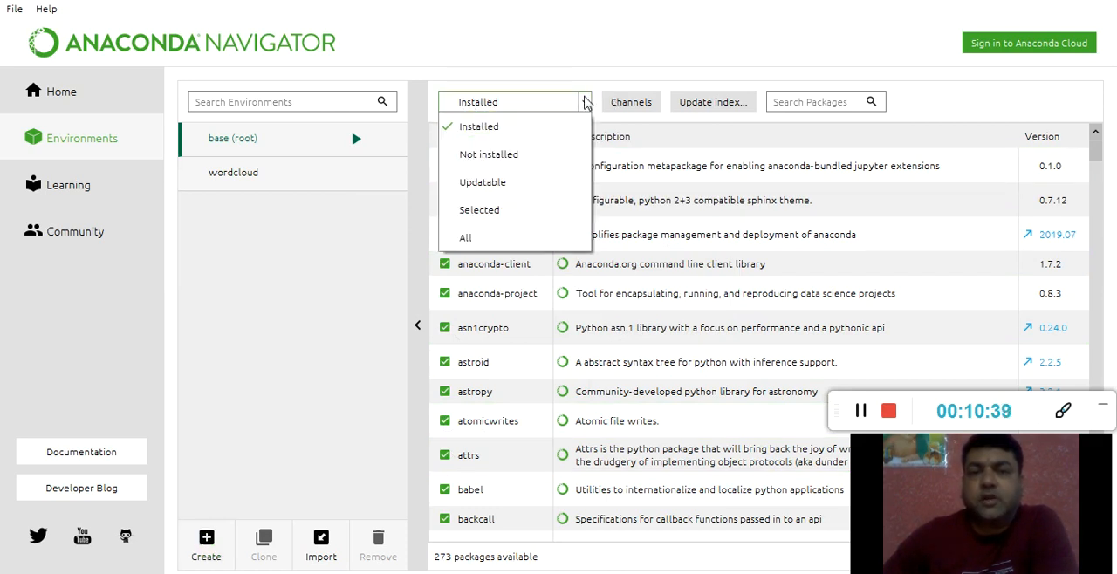
click(504, 162)
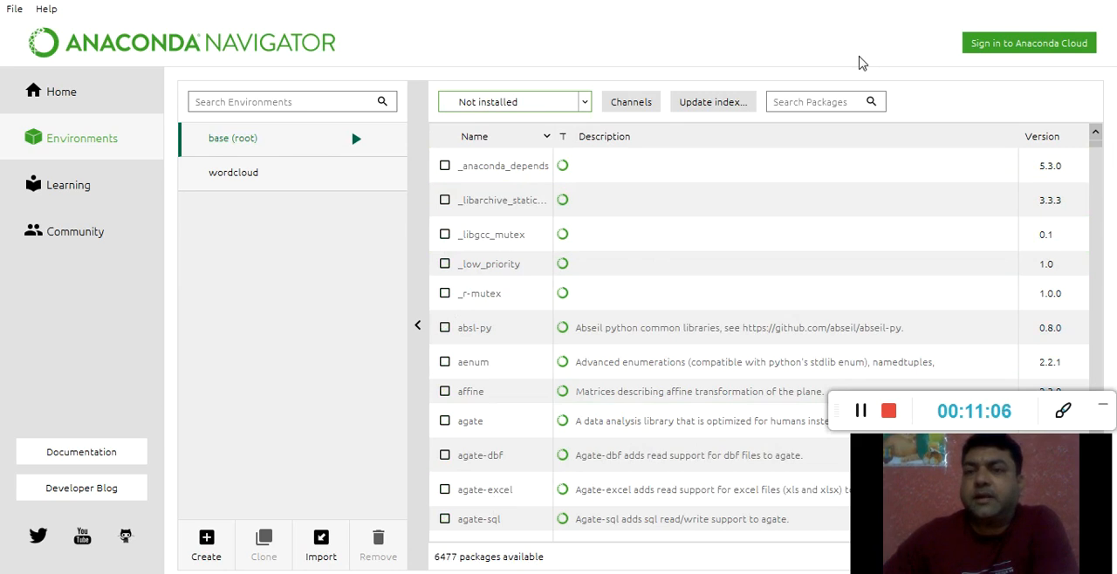
click(584, 103)
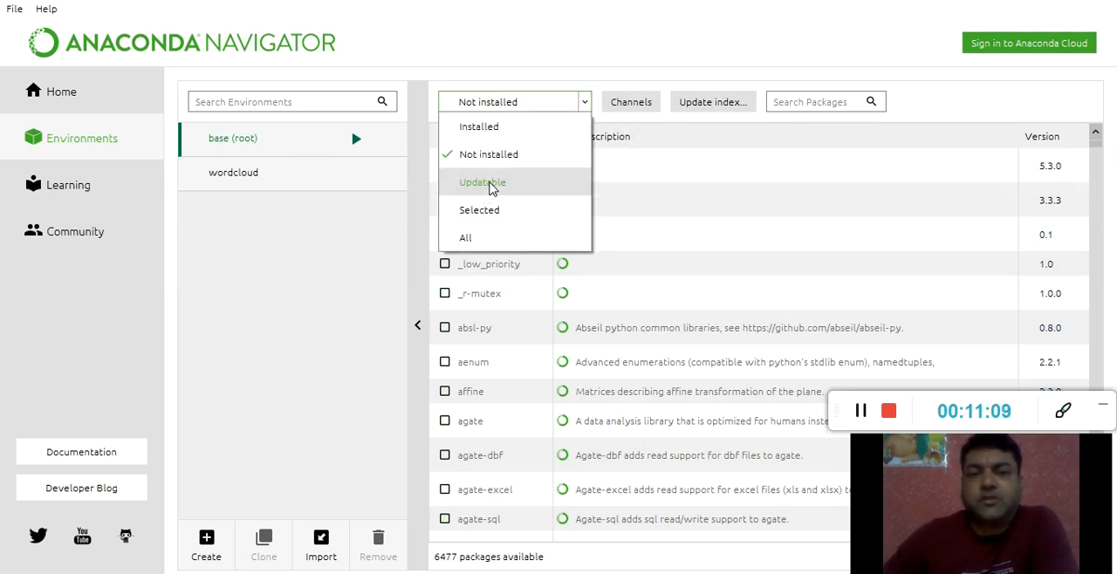
click(466, 241)
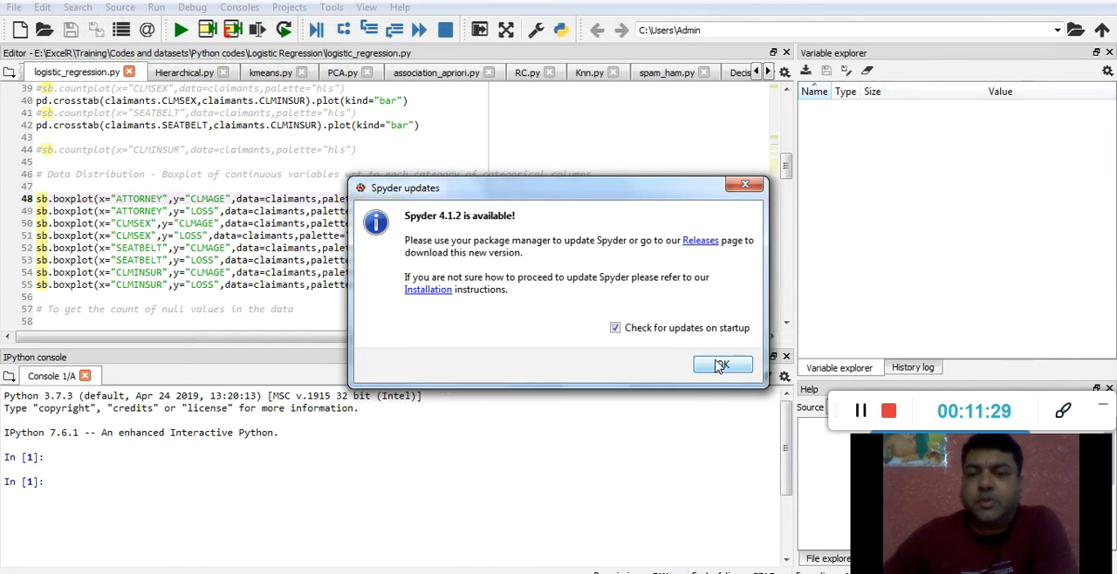
Dismiss the Spyder update notice and bring the Spyder window back to the front
click(722, 365)
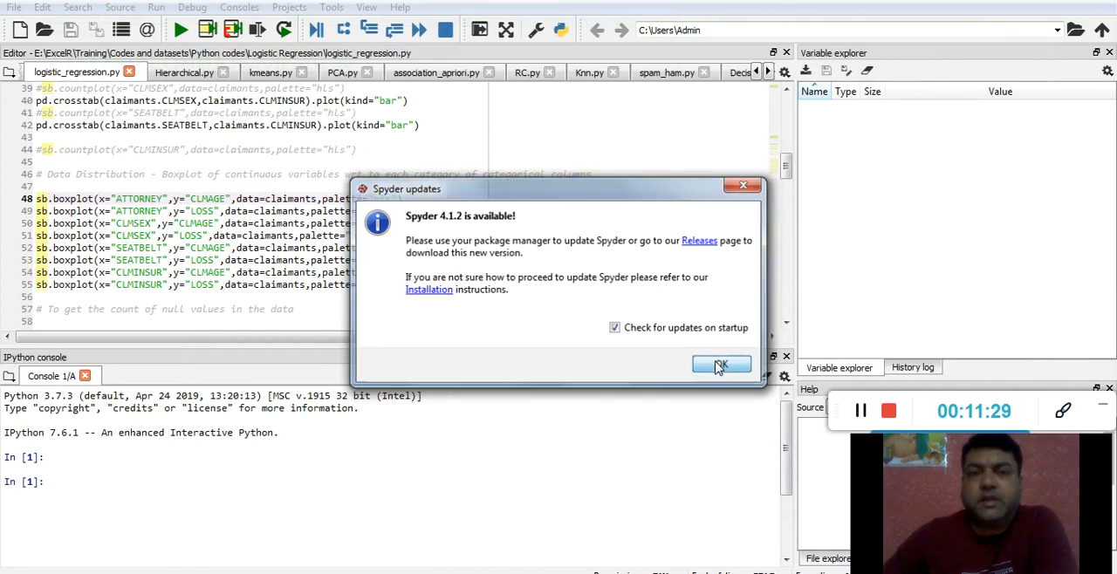
key(super+d)
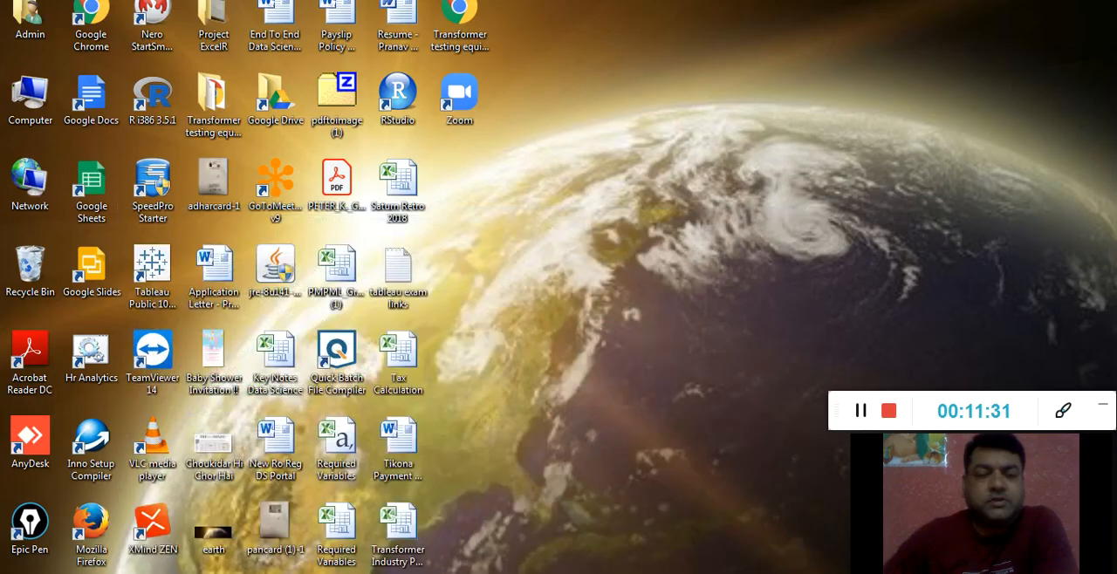
click(410, 572)
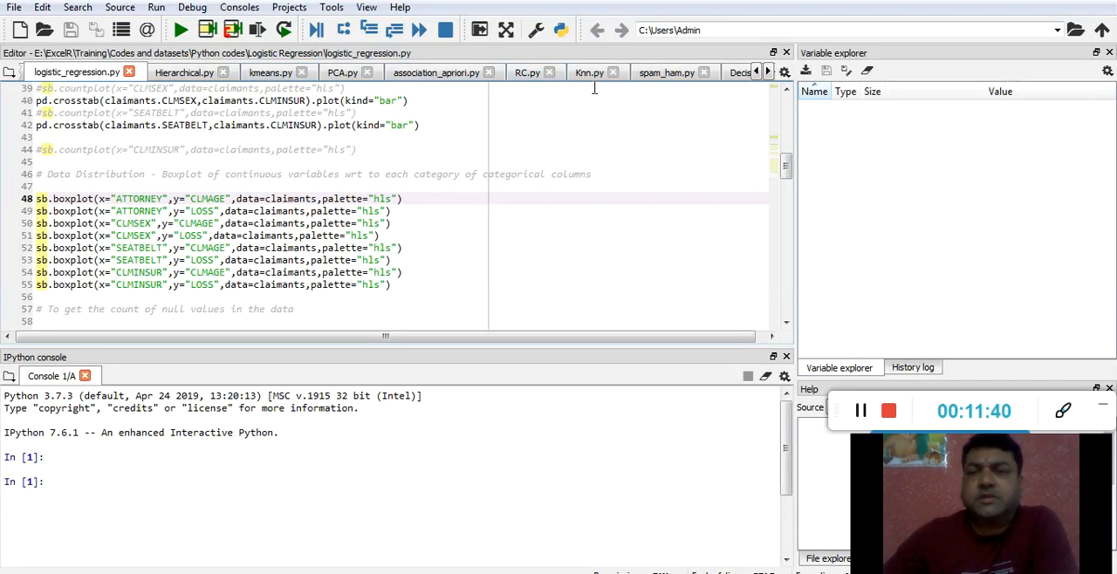
Look through the open scripts in Spyder's editor from Hierarchical.py to RC.py
click(757, 72)
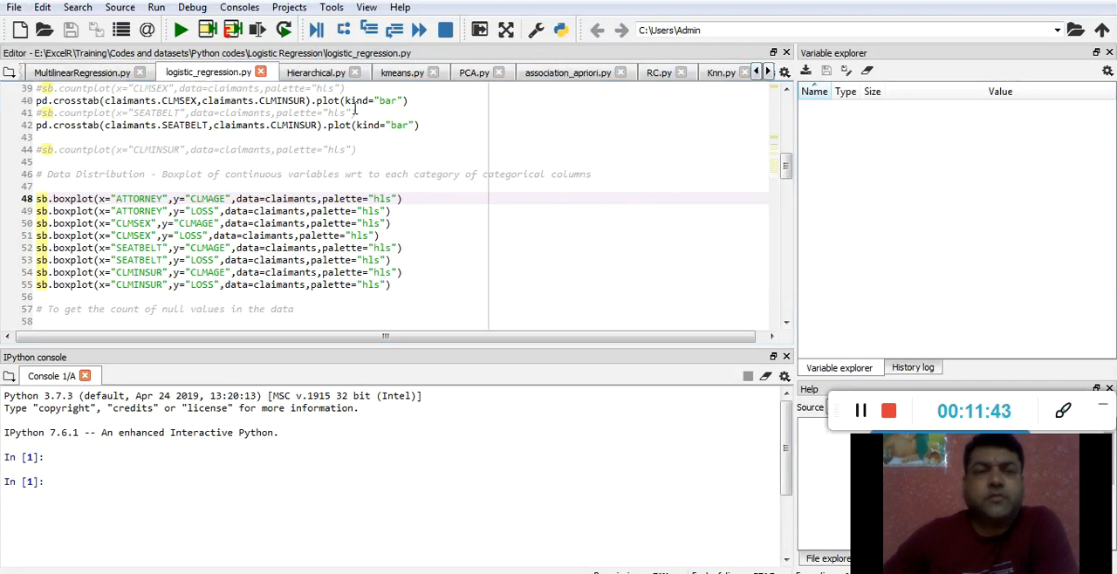
click(321, 76)
click(406, 77)
click(467, 76)
click(566, 77)
click(659, 77)
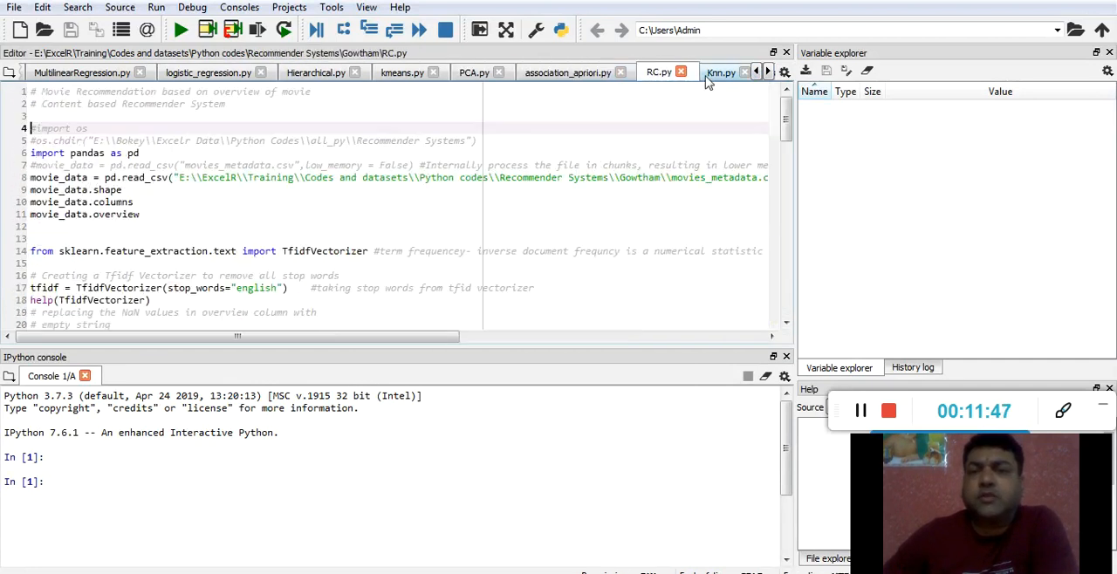
Go back to the first open script in the editor and display temp.py
click(756, 74)
click(756, 73)
click(756, 73)
click(756, 74)
click(757, 74)
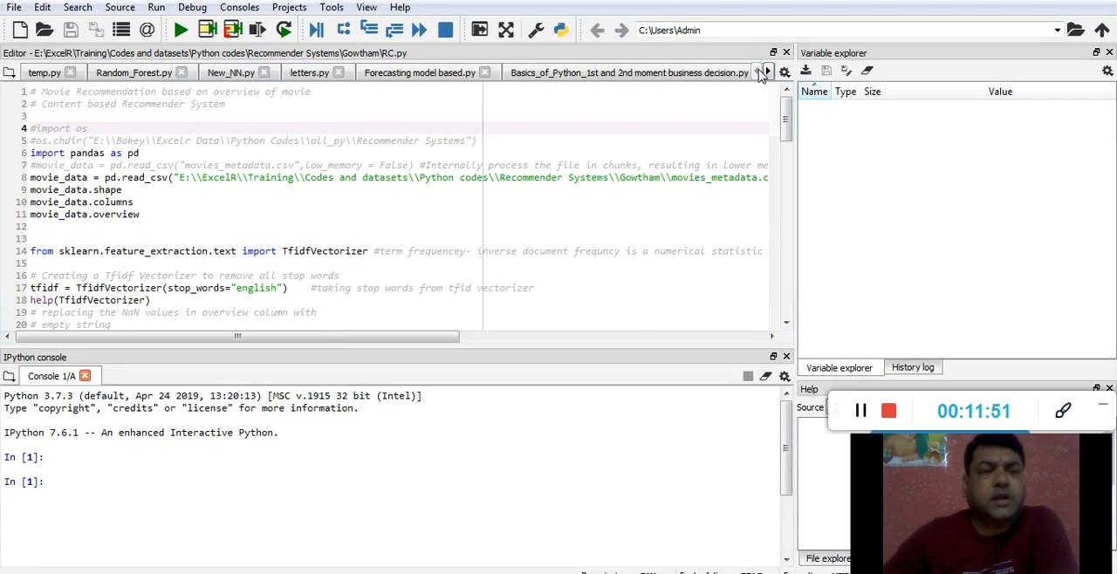
click(40, 77)
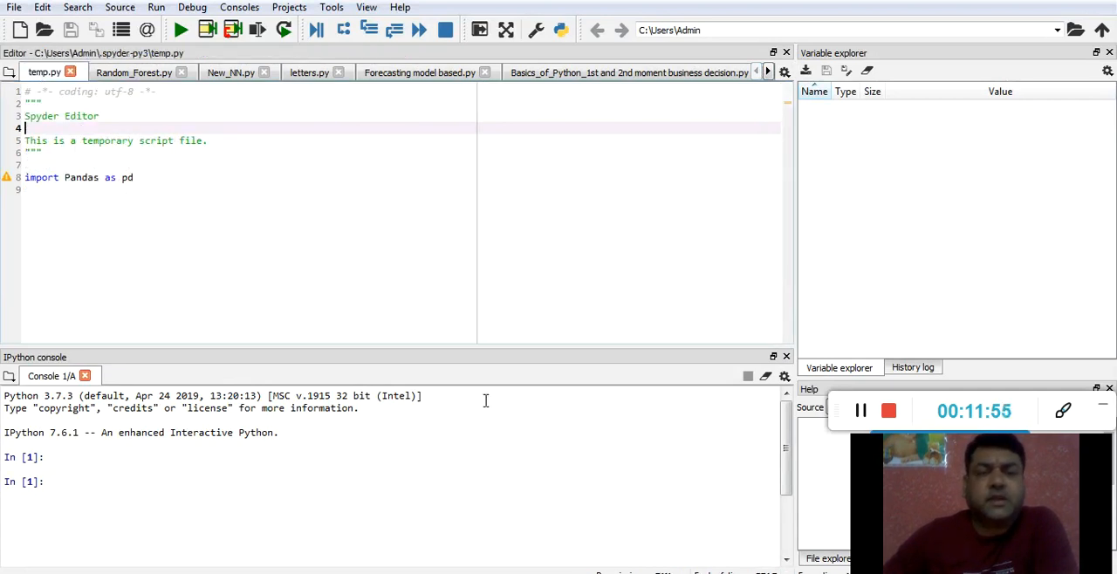
Clear the IPython console with %clear and widen the Variable explorer and Help area
click(88, 478)
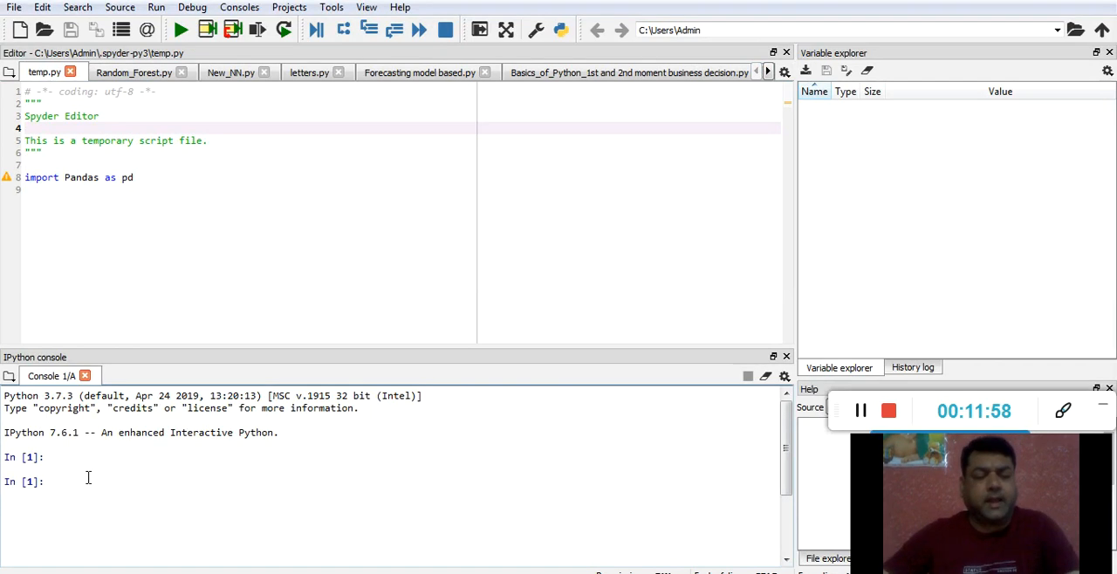
text(%clear)
key(Return)
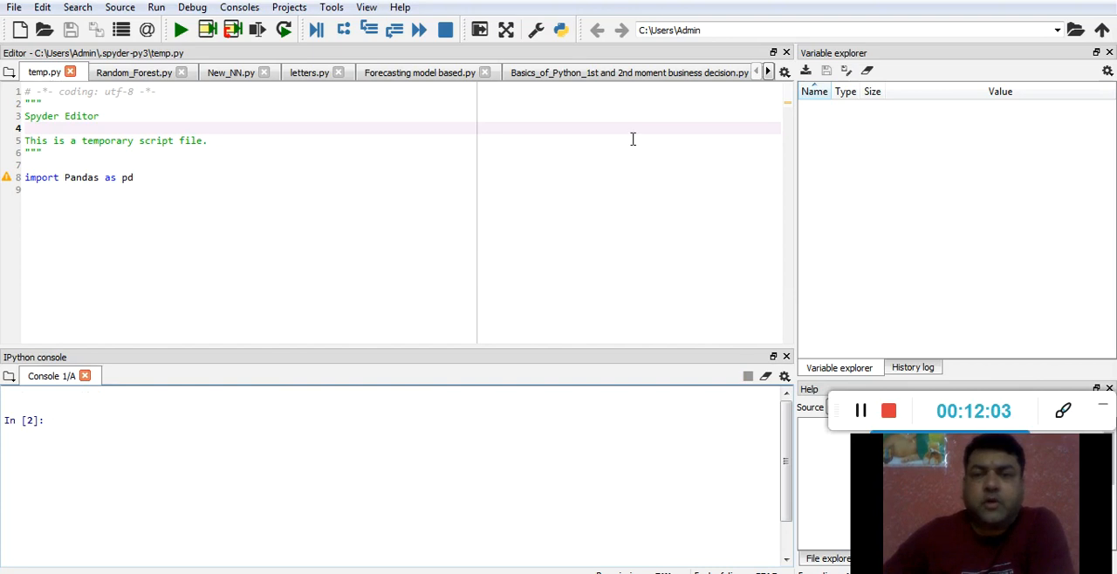
drag(793, 190, 669, 194)
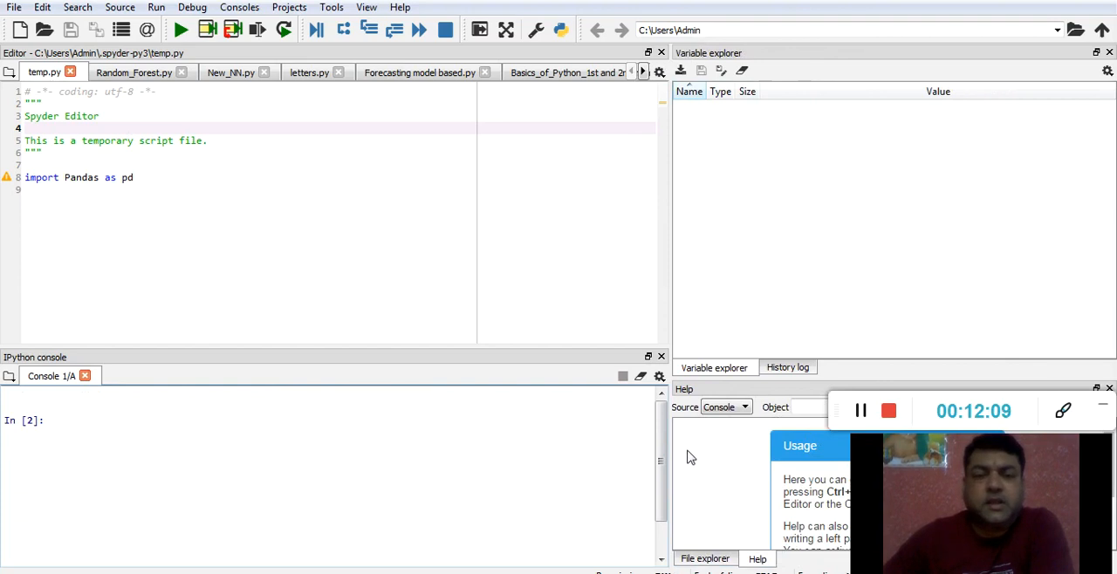
Switch the window layout to Spyder Default Layout and display the Variable explorer
click(331, 9)
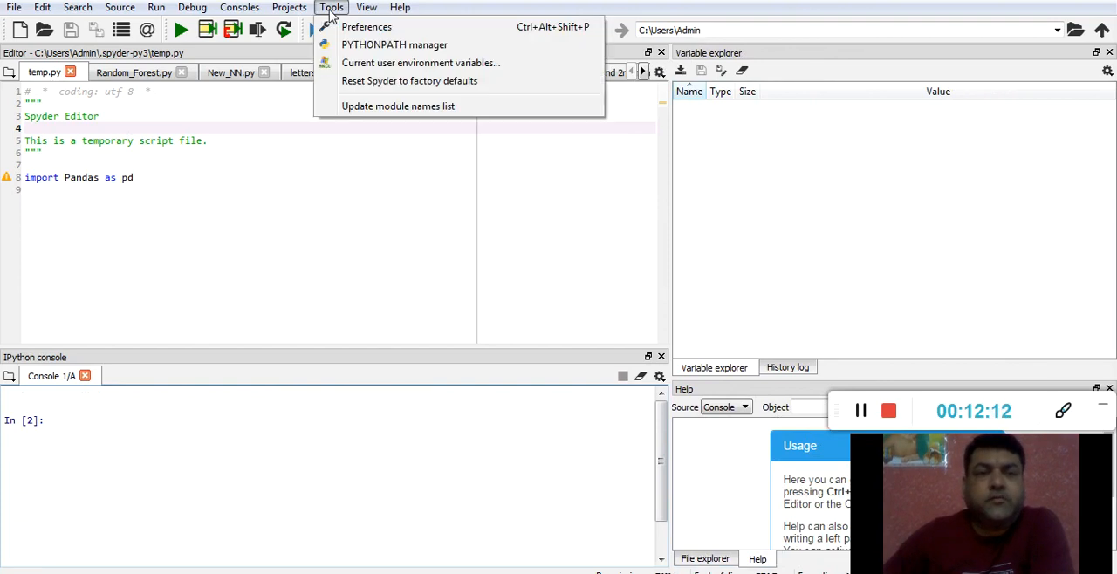
click(367, 9)
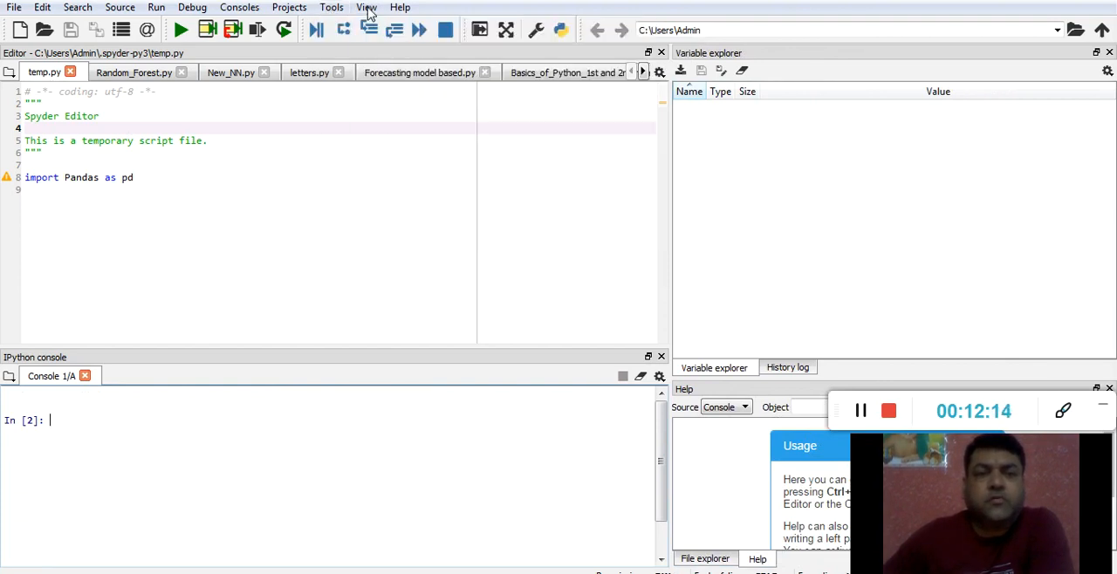
click(367, 9)
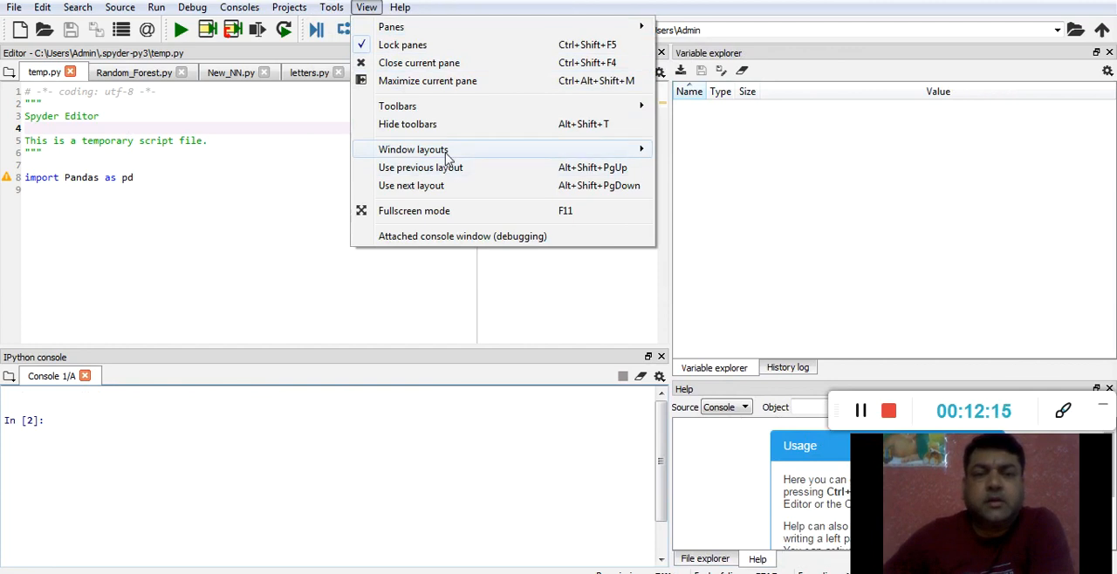
mouse_move(451, 150)
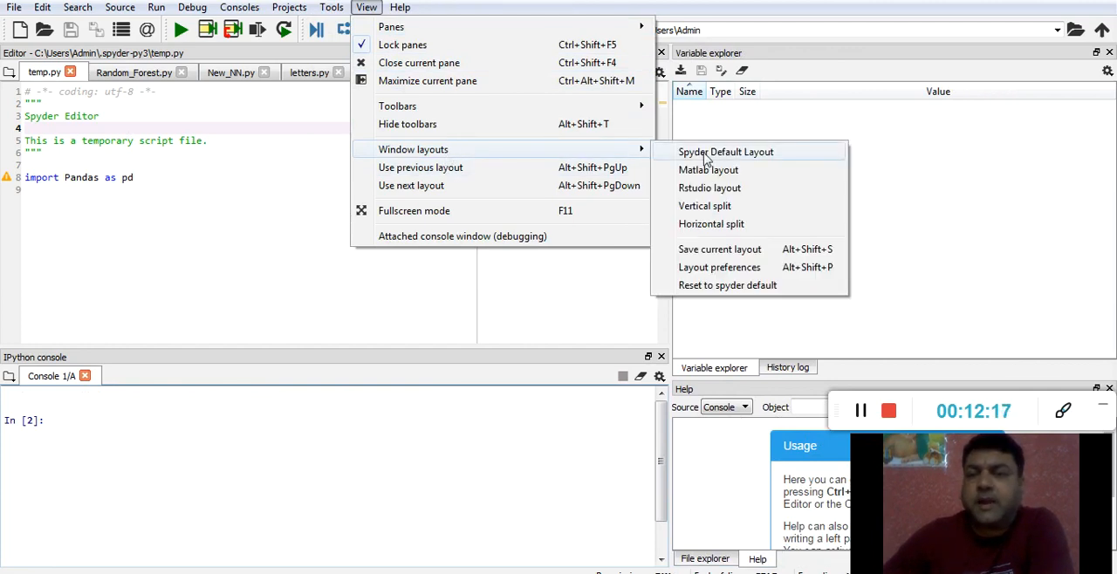
click(708, 153)
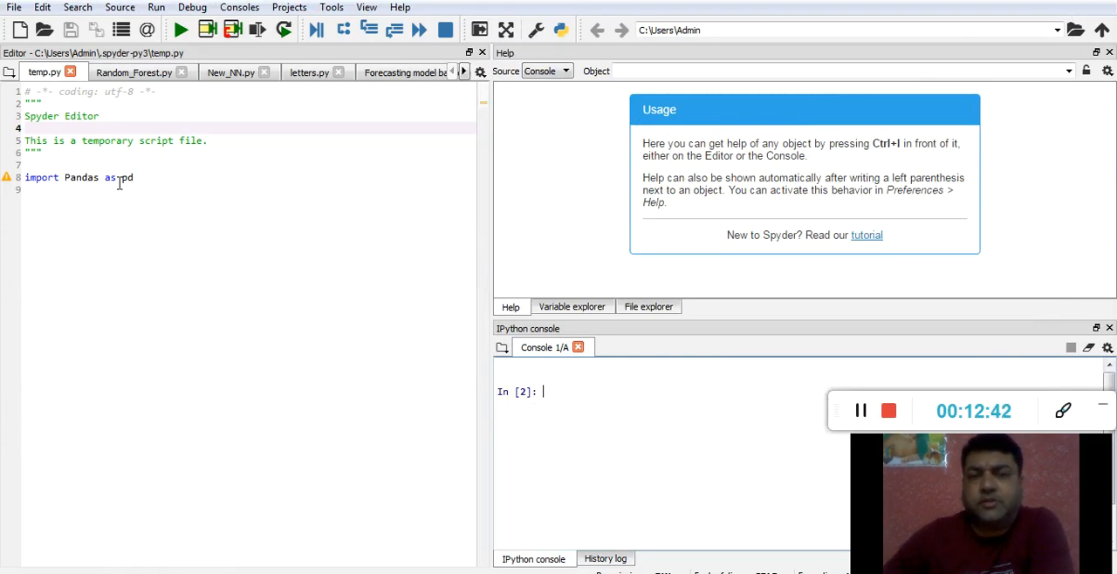
click(565, 306)
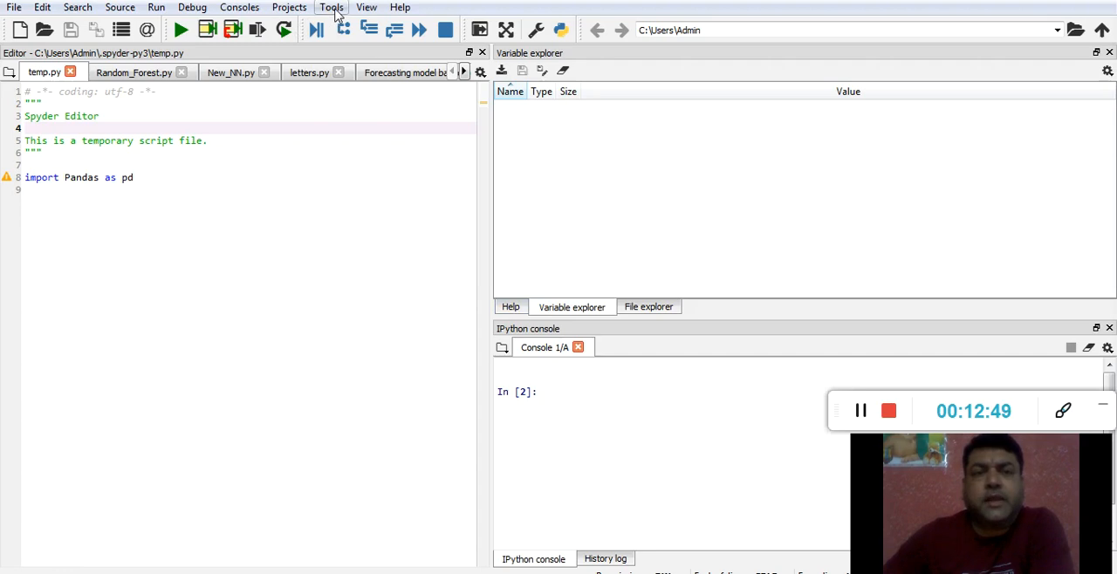
Apply the Rstudio window layout and place the cursor at the IPython console prompt
click(368, 9)
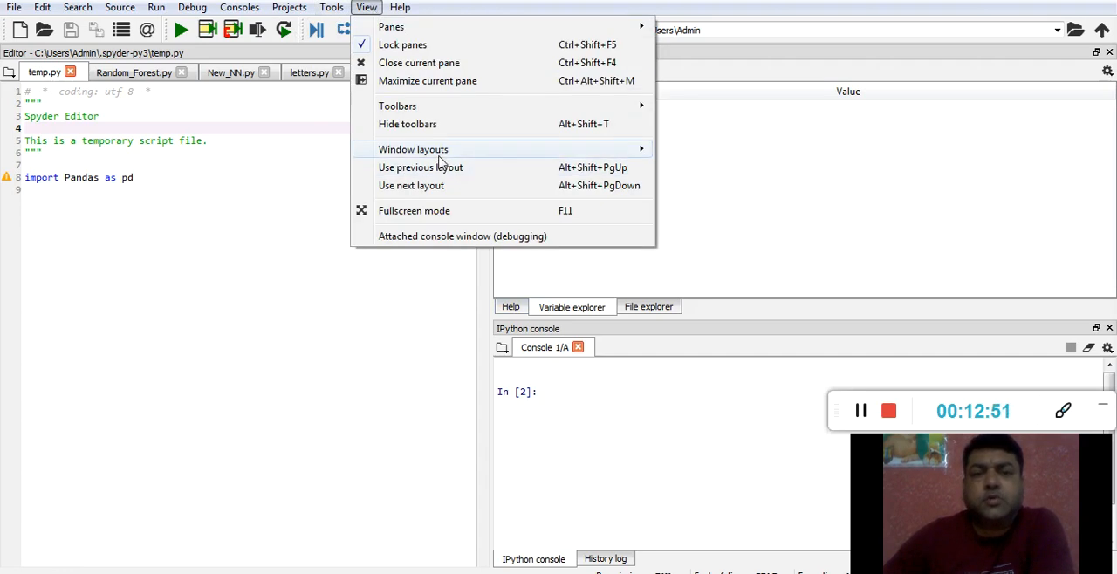
mouse_move(442, 160)
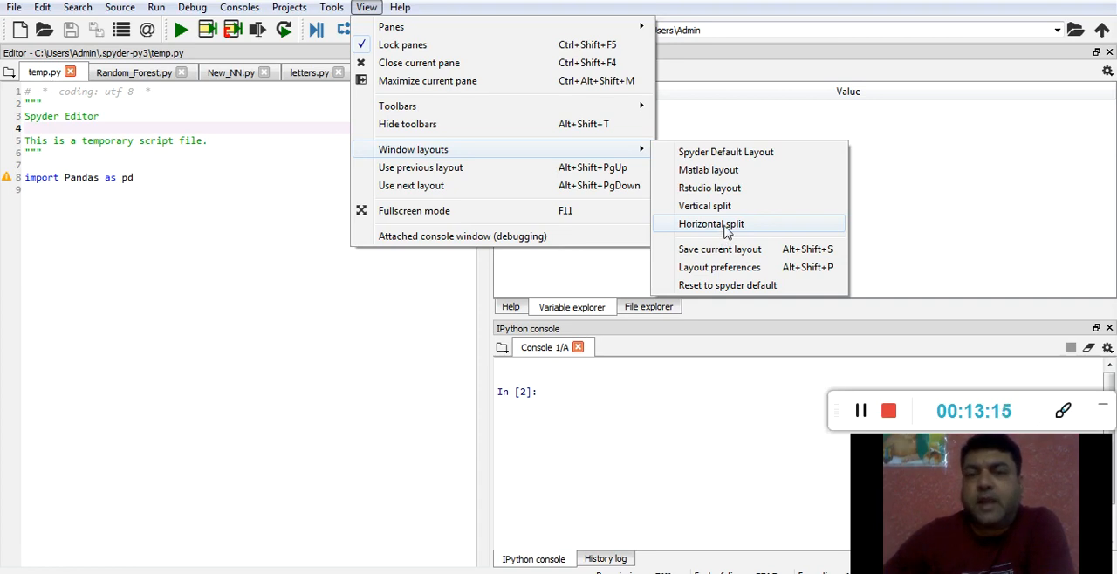
click(710, 188)
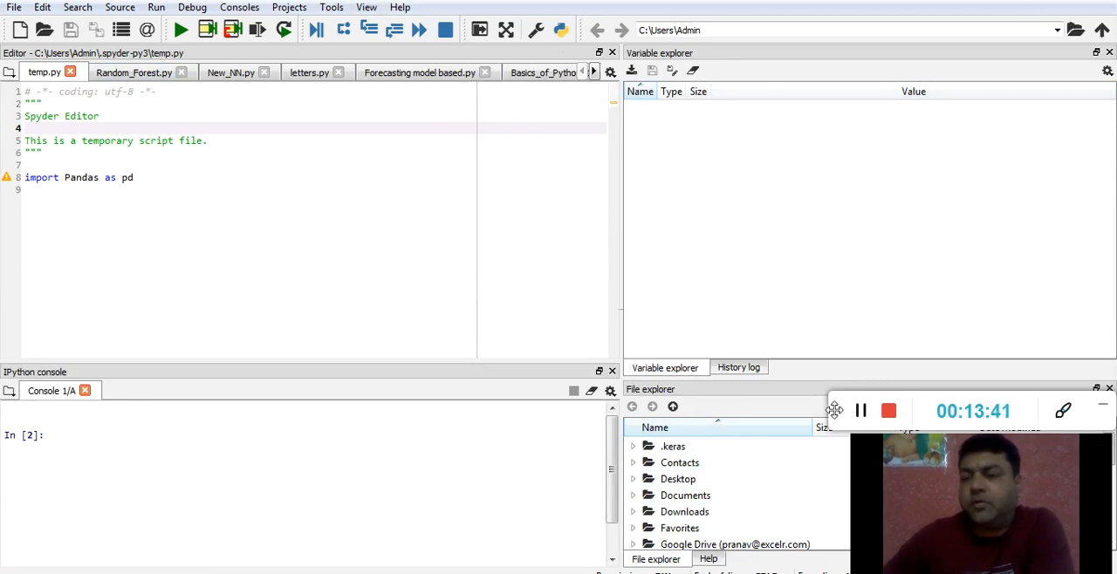
drag(839, 408, 835, 22)
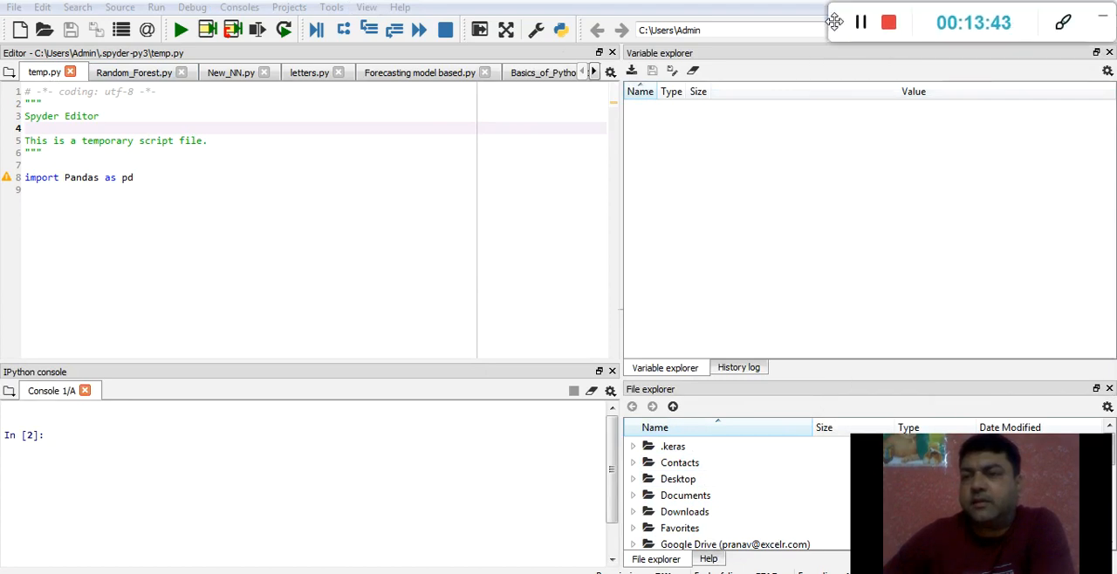
drag(865, 461, 865, 71)
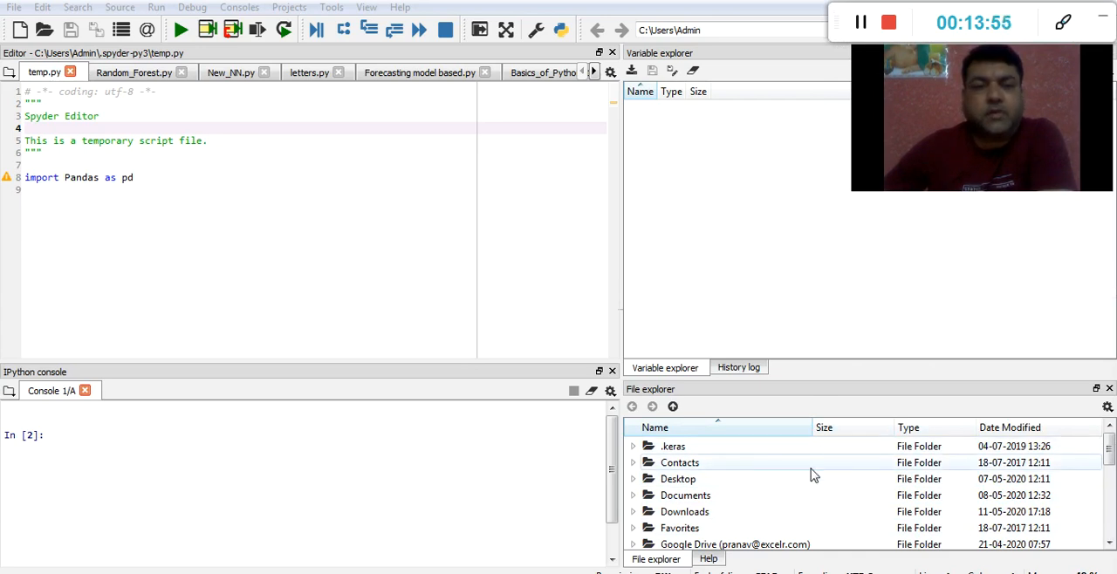
click(55, 435)
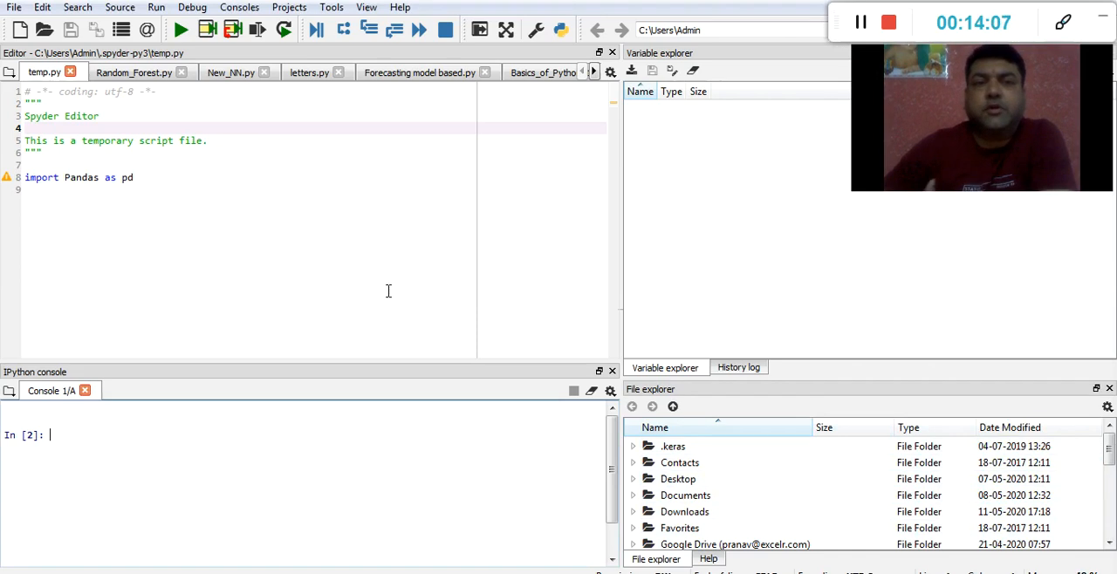
Examine the graphics backend options for the IPython console in the Preferences, and close them without changes
click(332, 10)
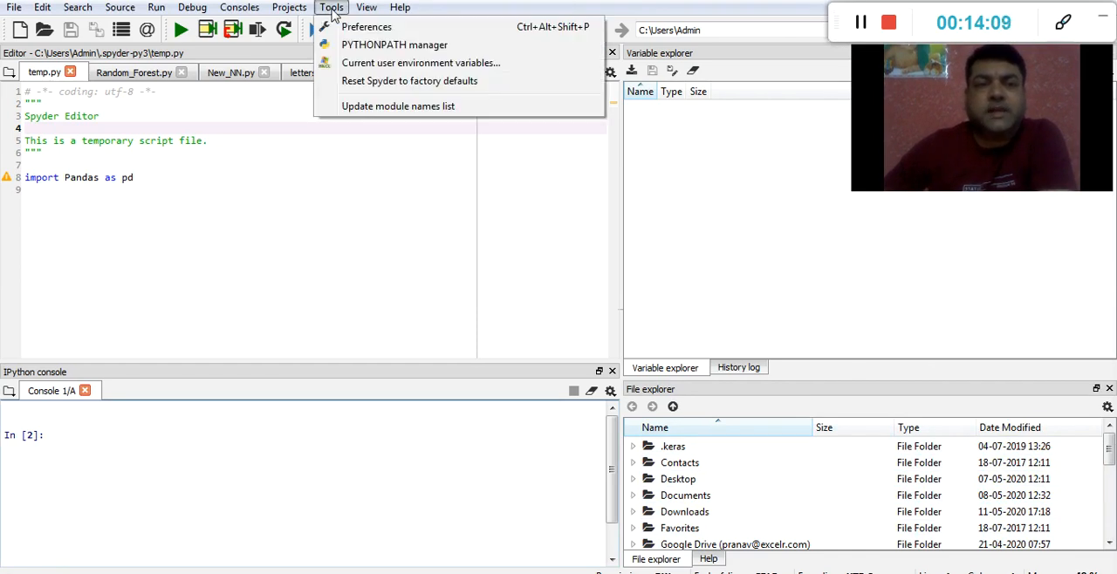
key(Escape)
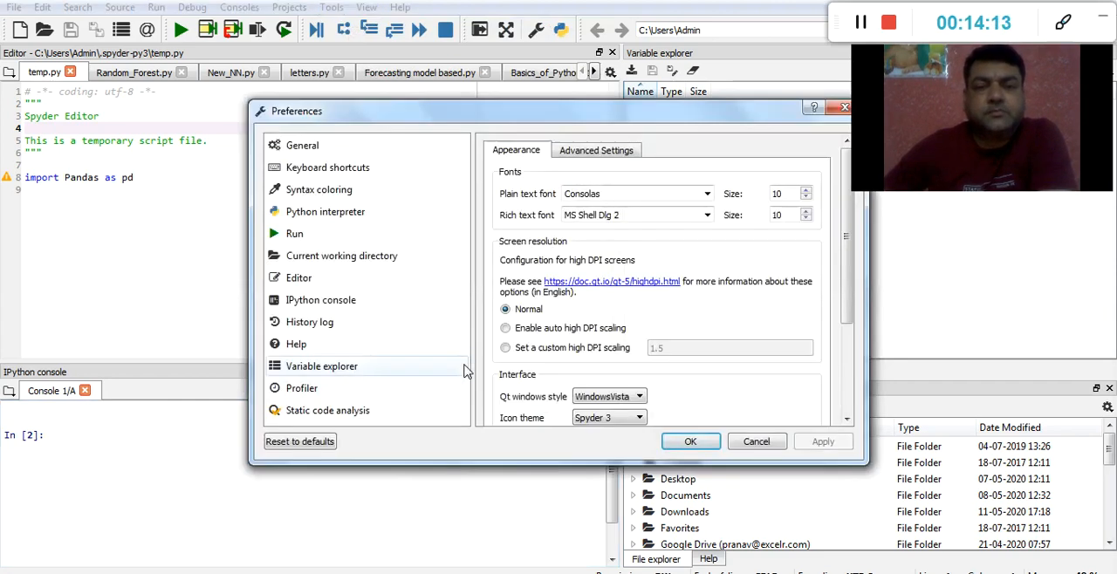
click(316, 302)
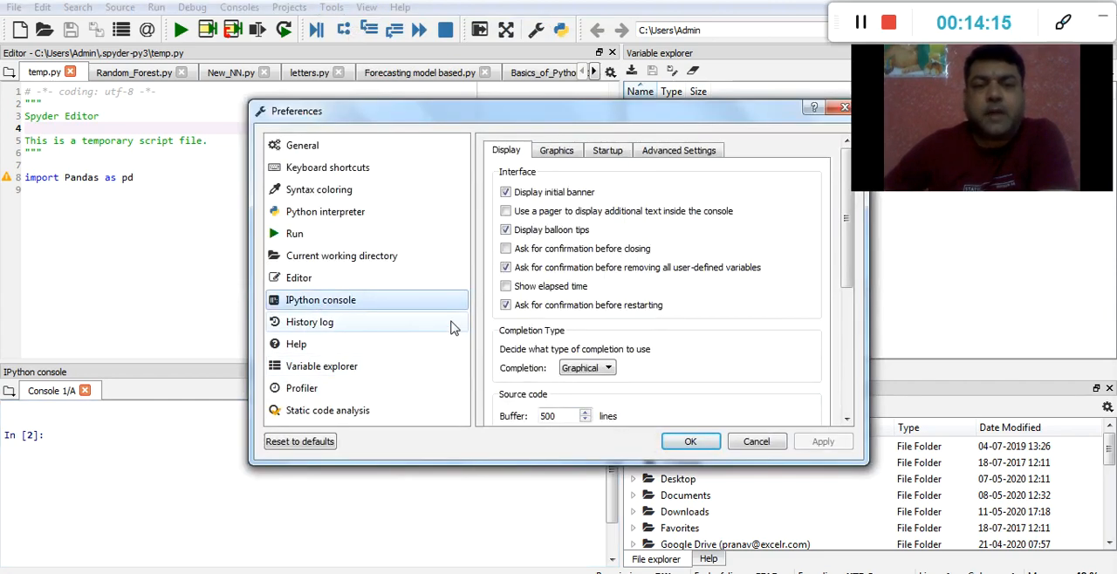
click(555, 151)
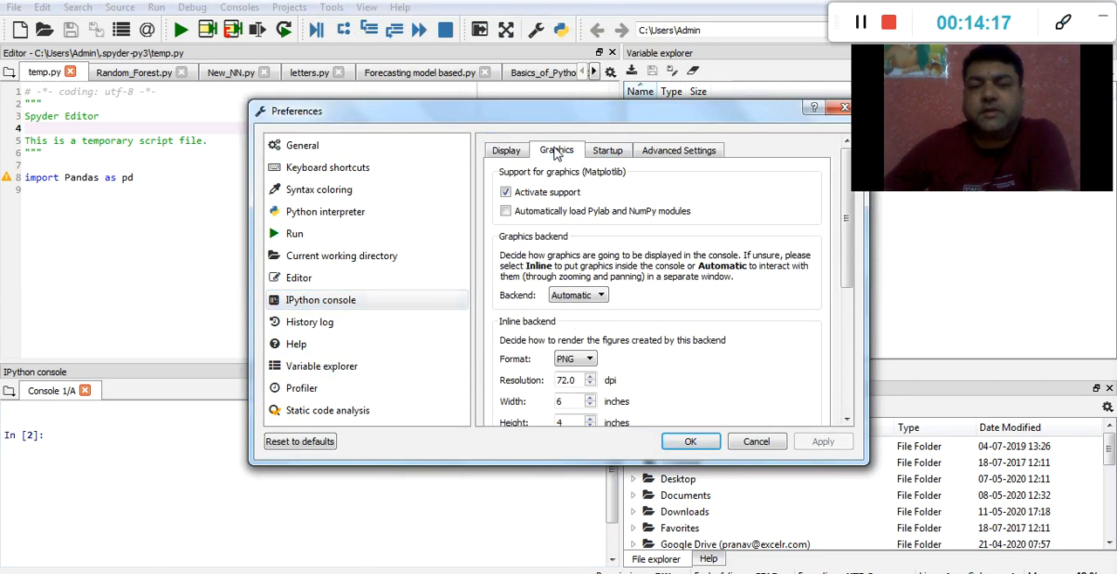
click(600, 297)
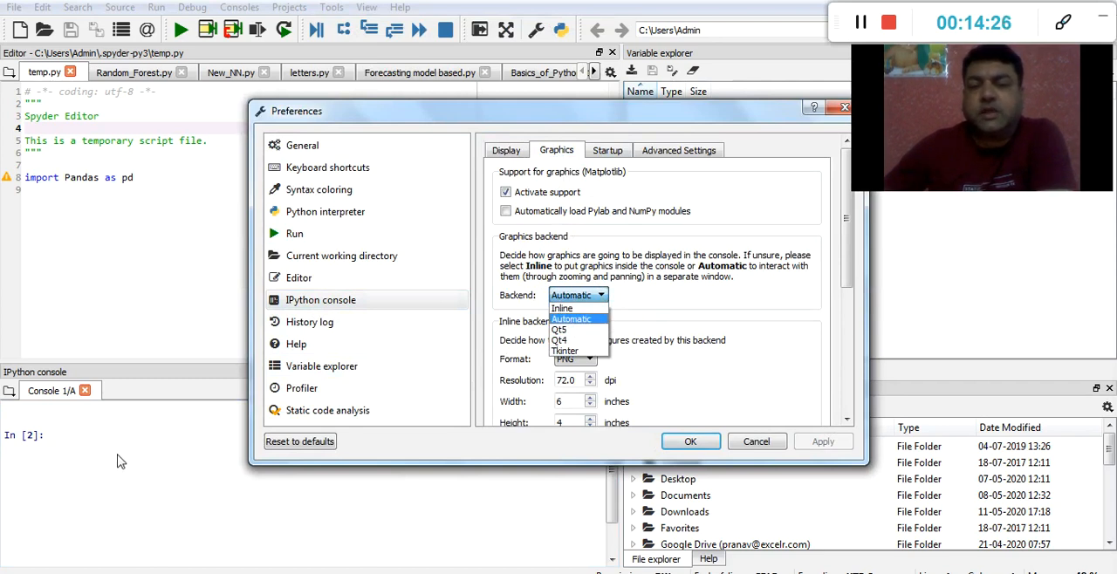
click(742, 312)
click(756, 442)
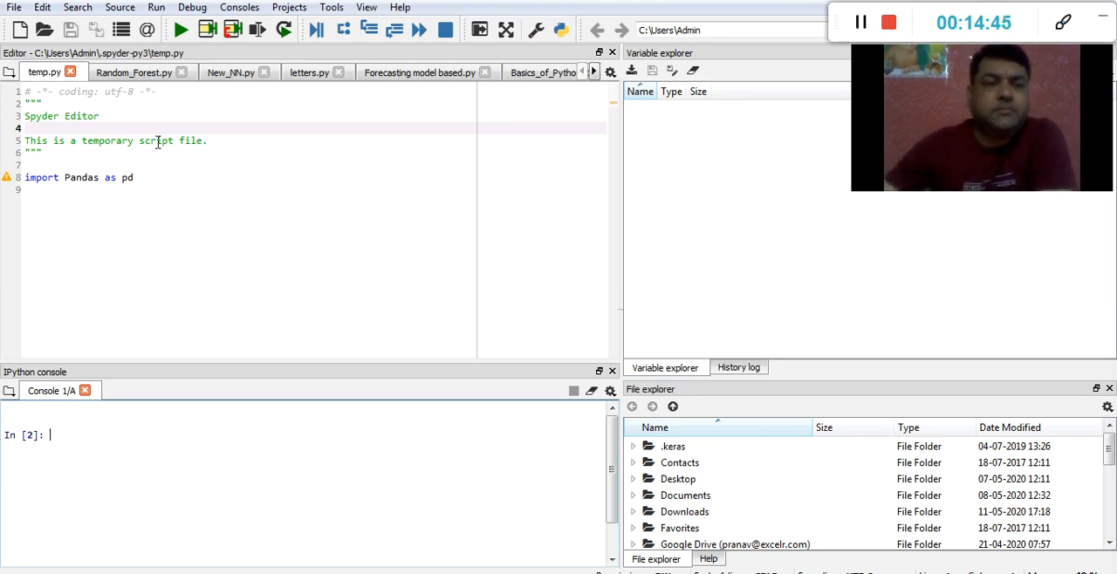
Add the expression 2+2 on line 10 of temp.py, run that line and check its output in the IPython console
click(160, 183)
key(Return)
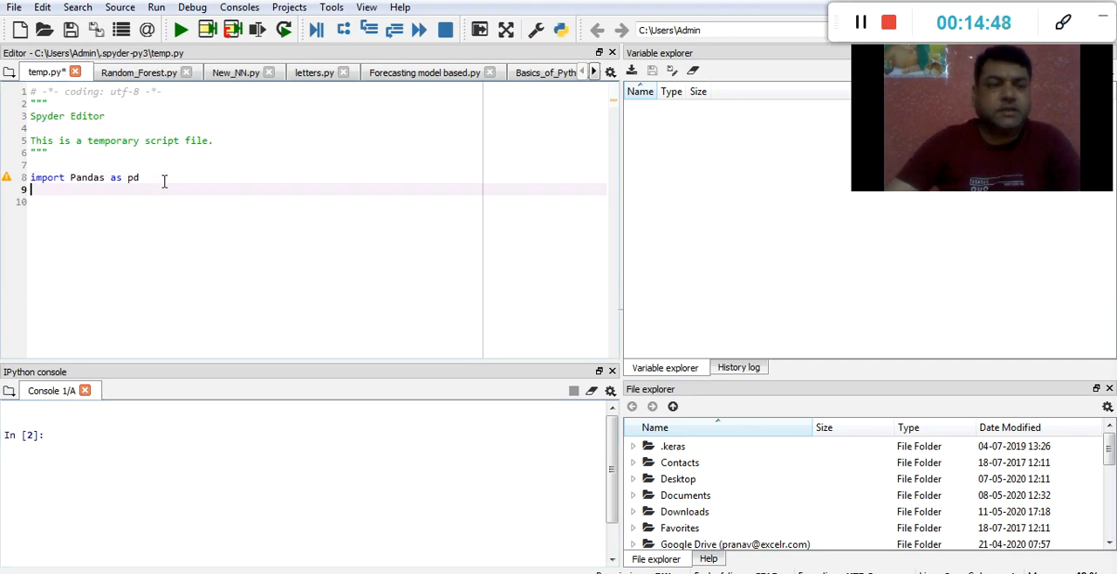
key(Return)
text(2+2)
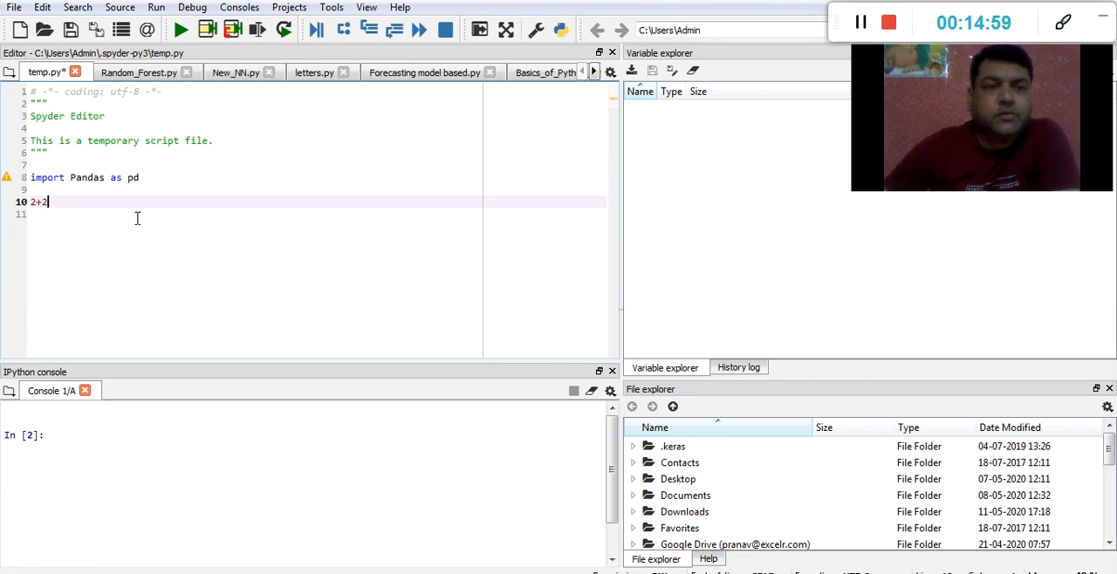
click(257, 30)
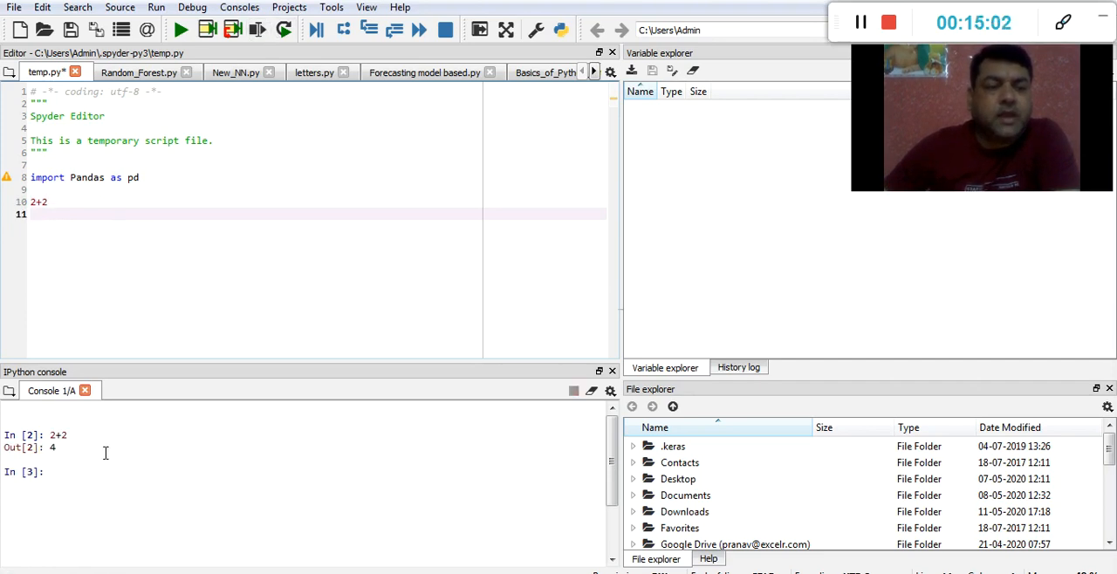
drag(49, 447, 70, 449)
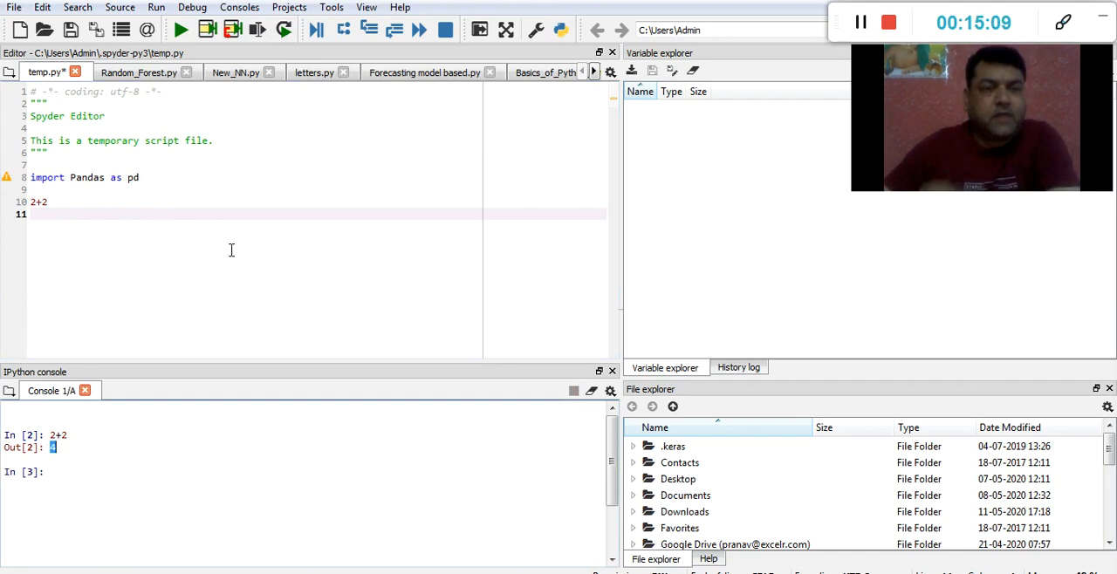
click(89, 482)
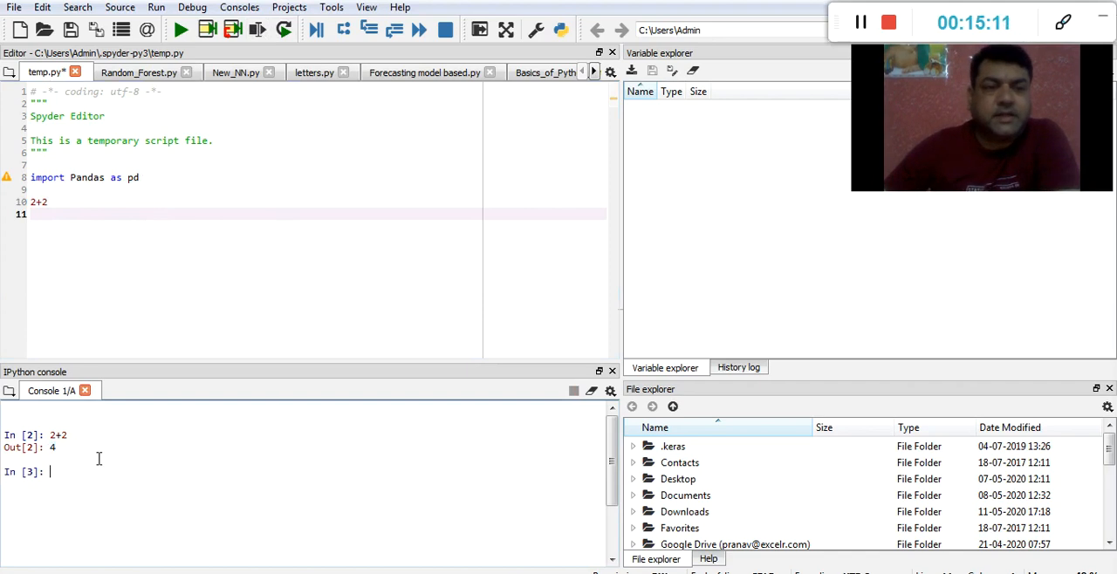